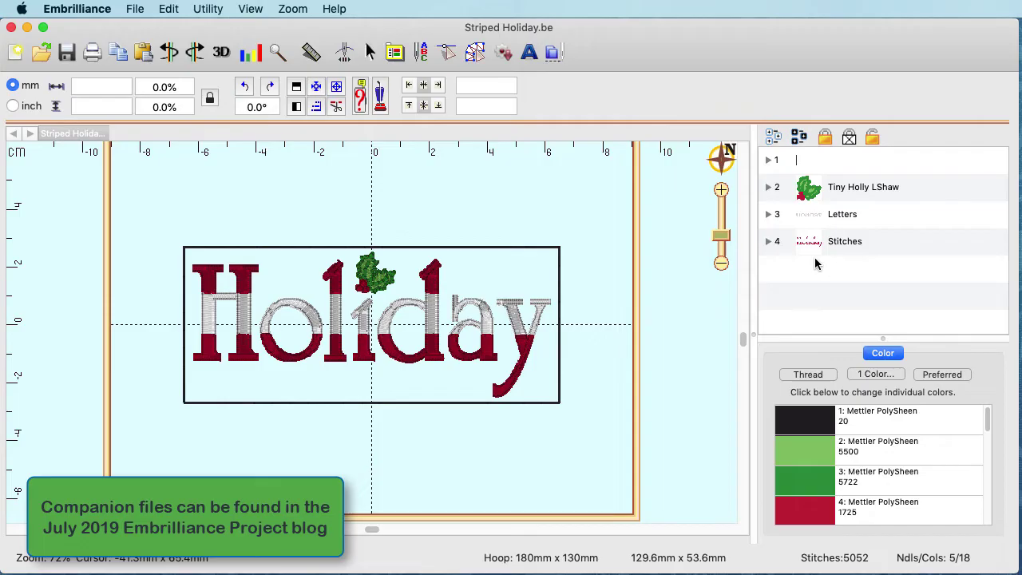
Inspect the existing design's objects: Tiny Holly LShaw motif, Holiday Letters and Stitches.
{"action": "left_click", "coordinate": [795, 164]}
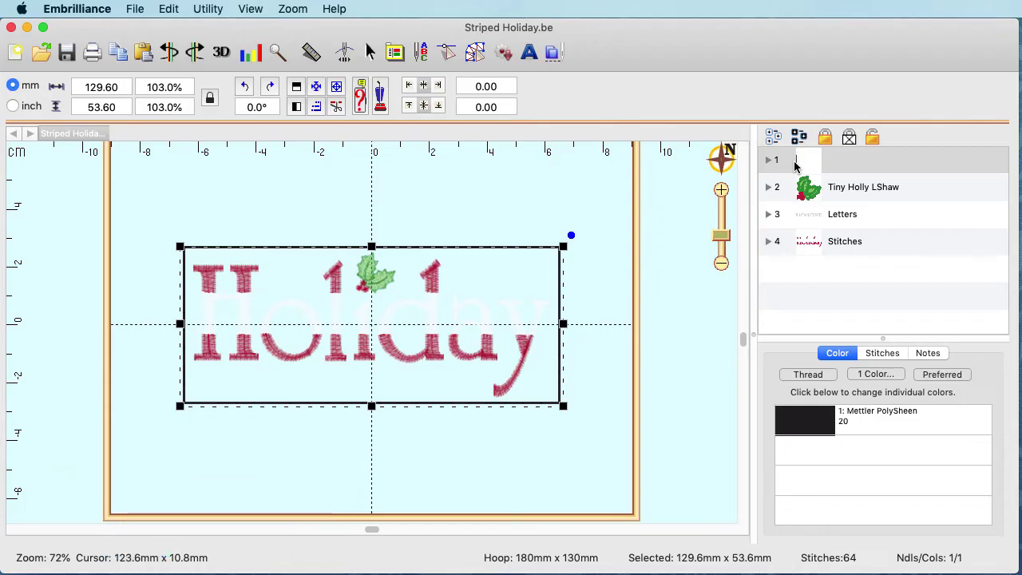
{"action": "left_click", "coordinate": [857, 196]}
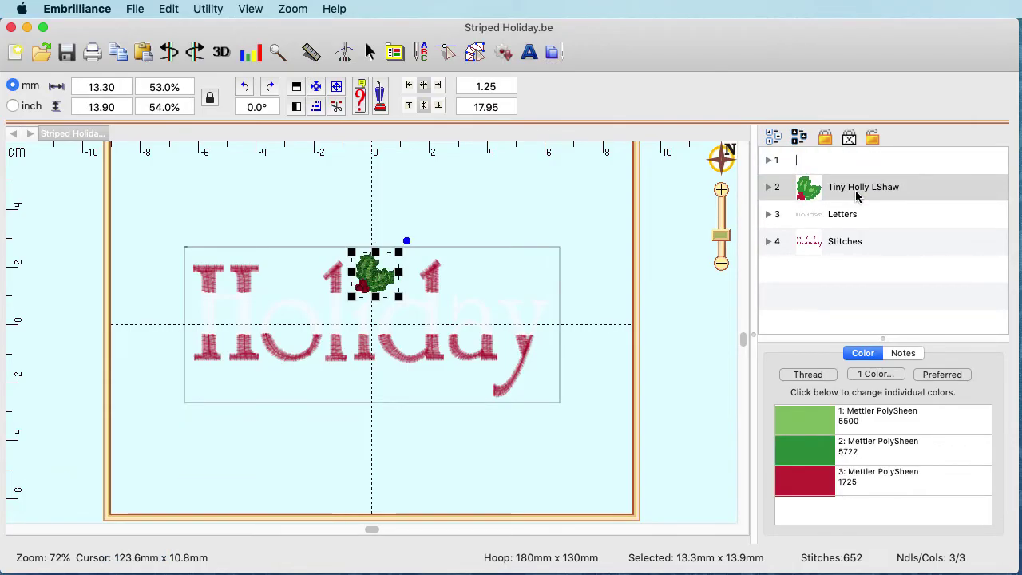
{"action": "left_click", "coordinate": [858, 228]}
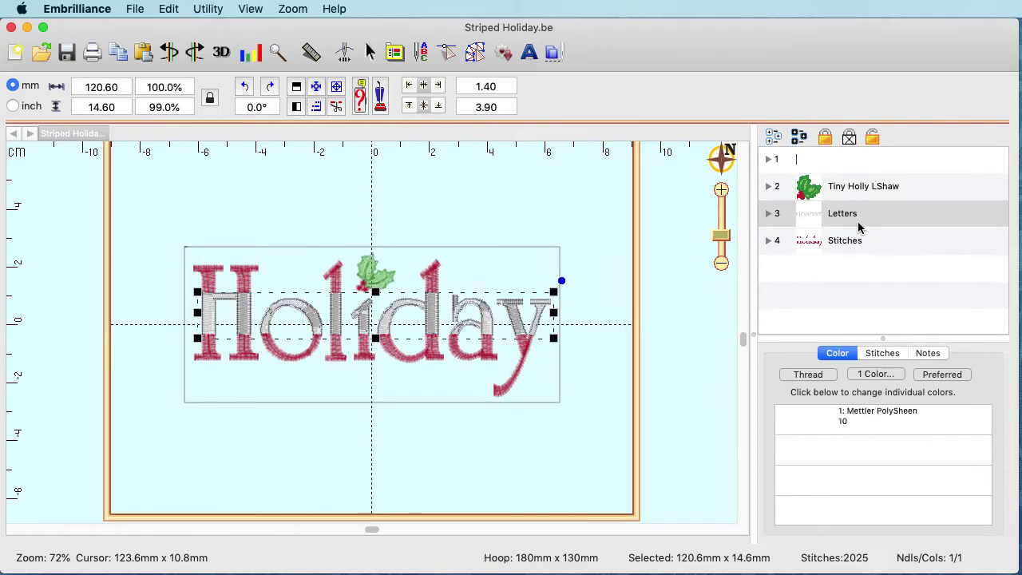
{"action": "left_click", "coordinate": [859, 247]}
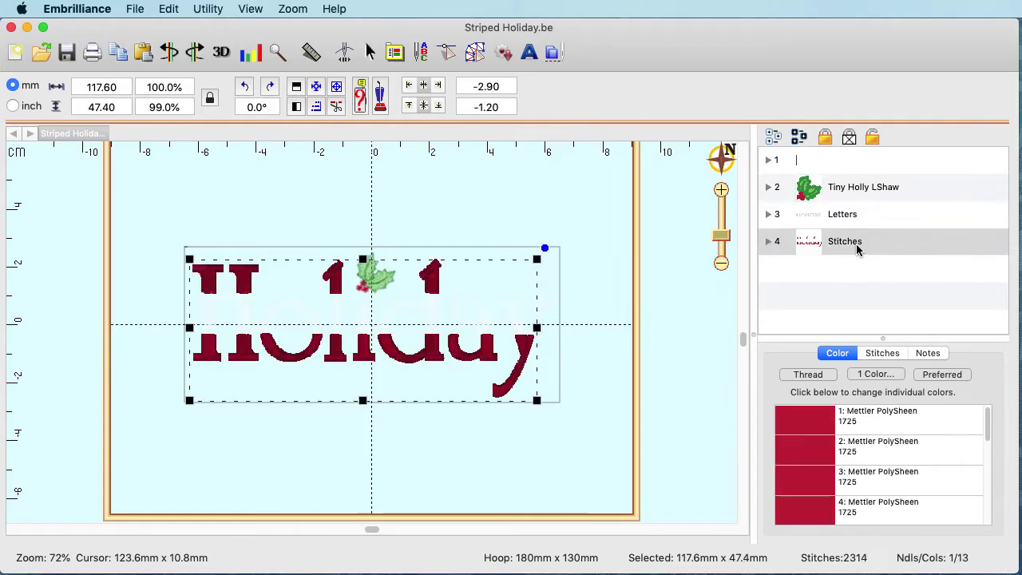
{"action": "left_click", "coordinate": [673, 305]}
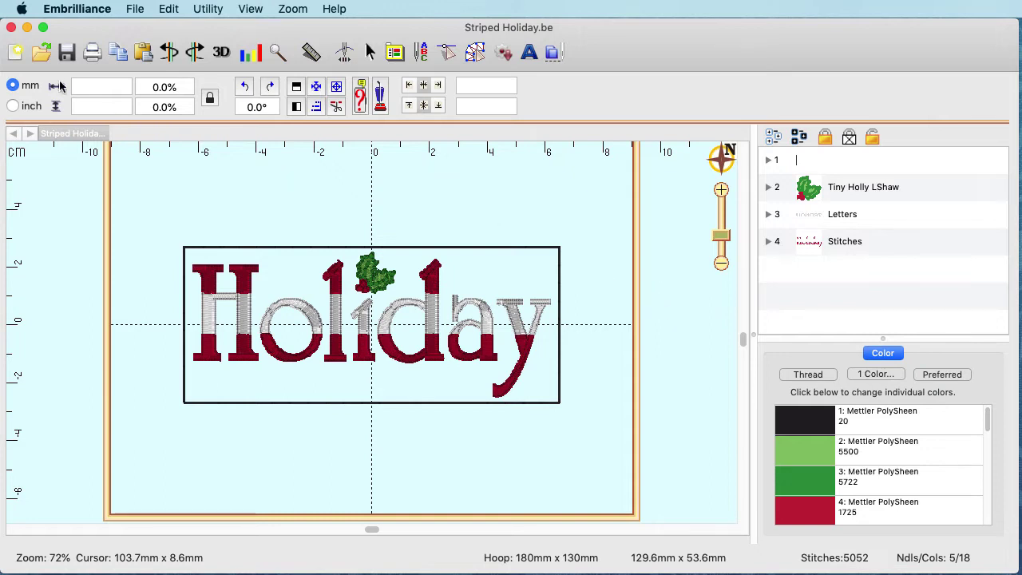
Start a new design with a lettering object reading 'Holiday'.
{"action": "left_click", "coordinate": [15, 52]}
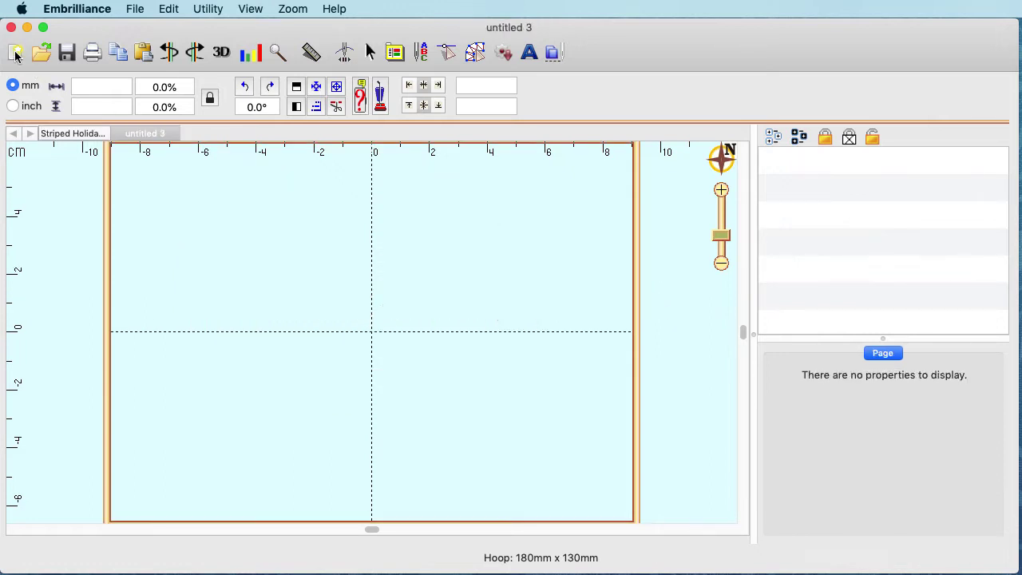
{"action": "left_click", "coordinate": [529, 53]}
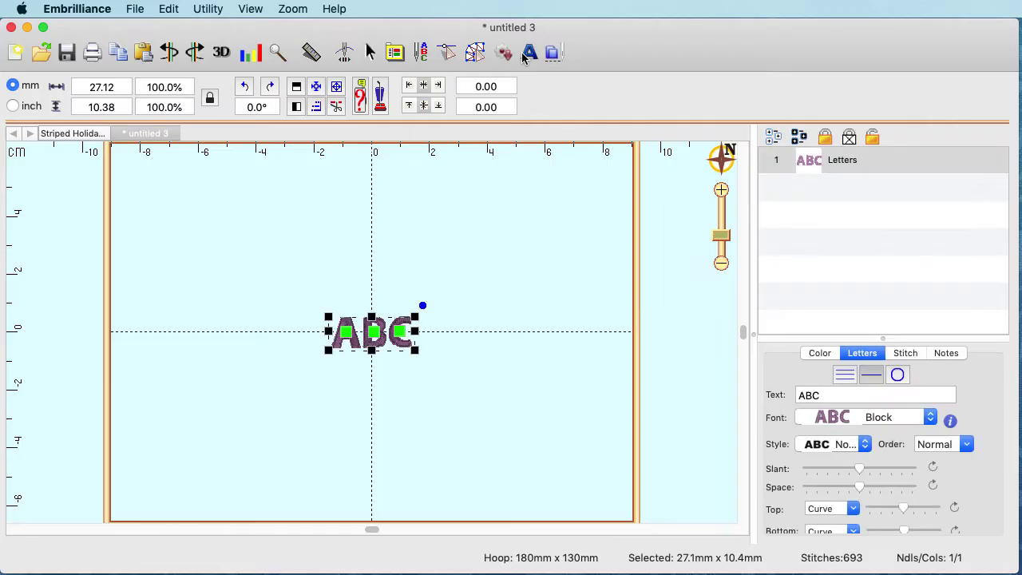
{"action": "left_click", "coordinate": [791, 394]}
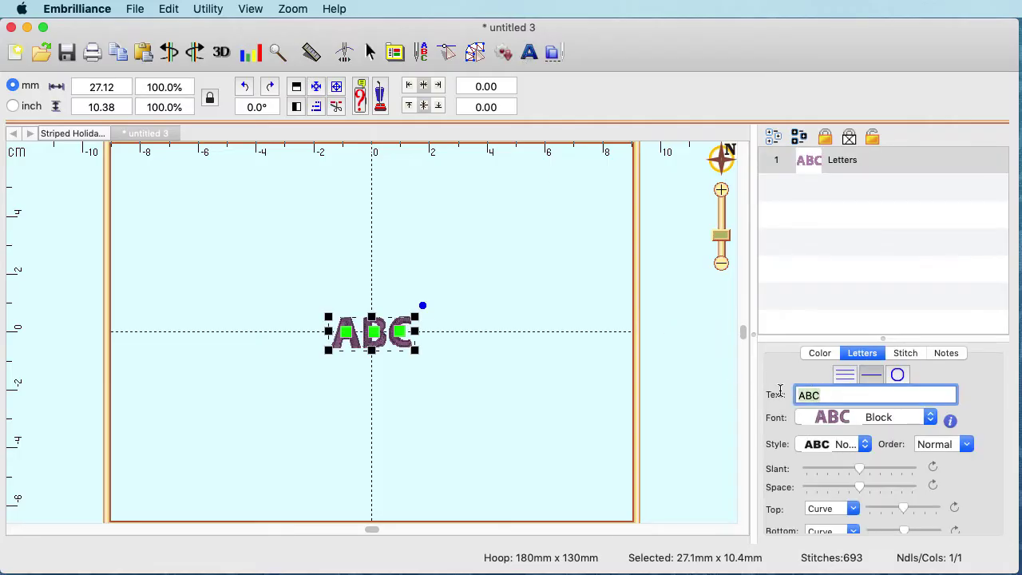
{"action": "type", "text": "Holiday"}
{"action": "key", "text": "Return"}
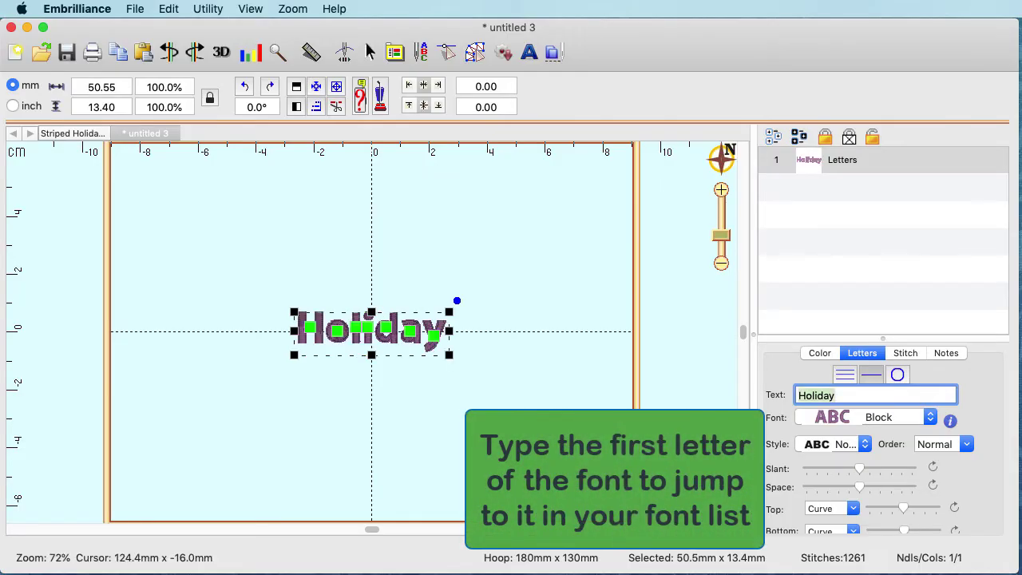
Set the Holiday lettering font to University.
{"action": "left_click", "coordinate": [913, 421]}
{"action": "key", "text": "p"}
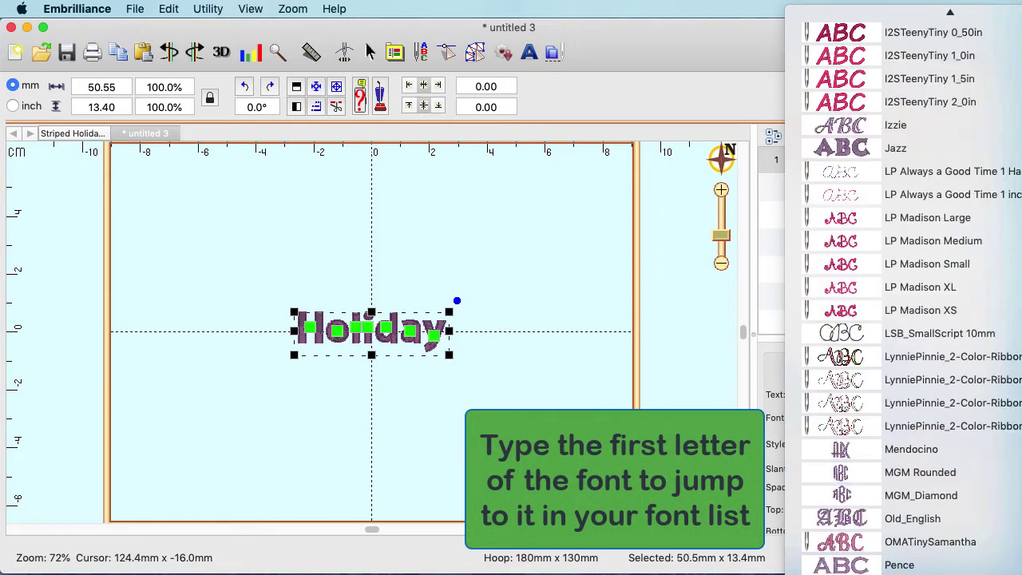
{"action": "key", "text": "u"}
{"action": "key", "text": "Return"}
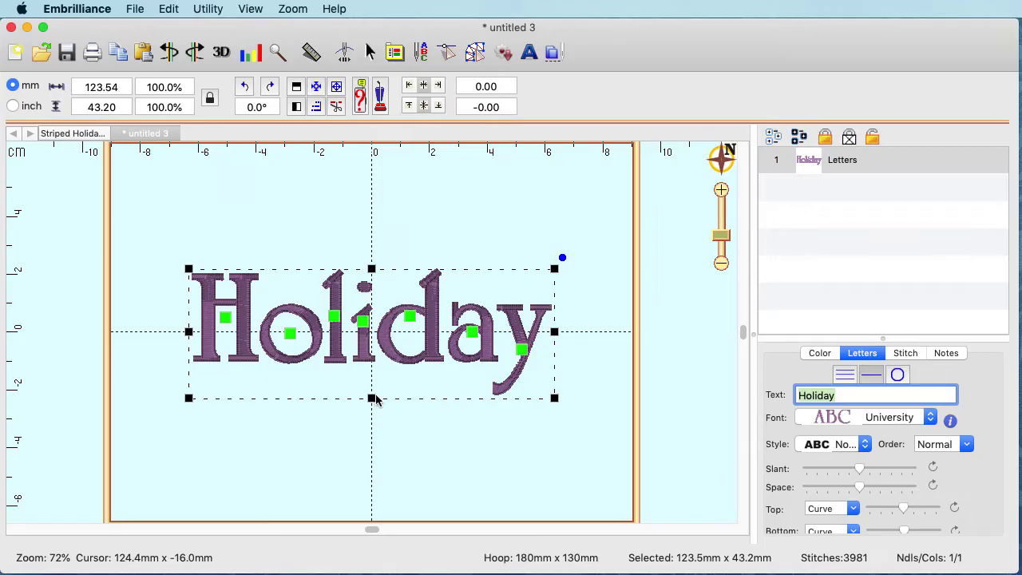
Stretch the lettering to 55.35 mm tall (128.1%) and check its Madeira 1080 Orchid thread.
{"action": "left_click_drag", "start_coordinate": [372, 400], "coordinate": [373, 430]}
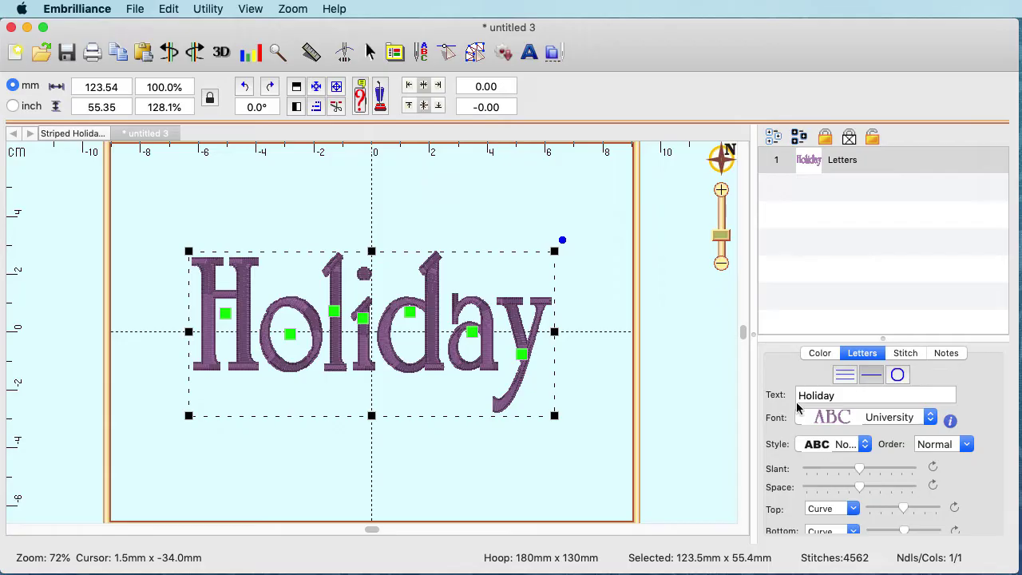
{"action": "left_click", "coordinate": [820, 353]}
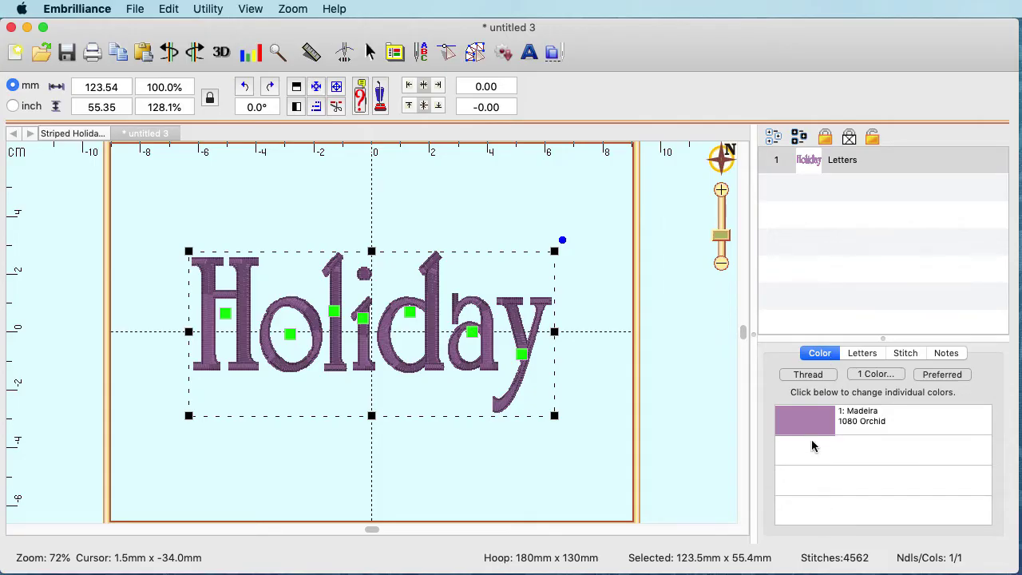
{"action": "left_click", "coordinate": [864, 353]}
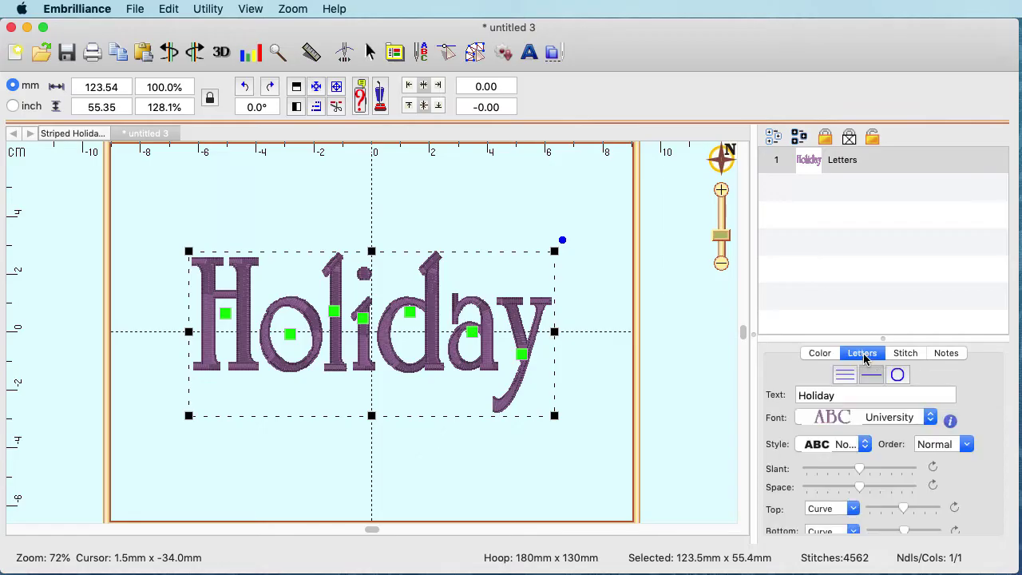
Convert the Holiday lettering to stitches, expand its layer, and zoom in on it.
{"action": "right_click", "coordinate": [513, 397]}
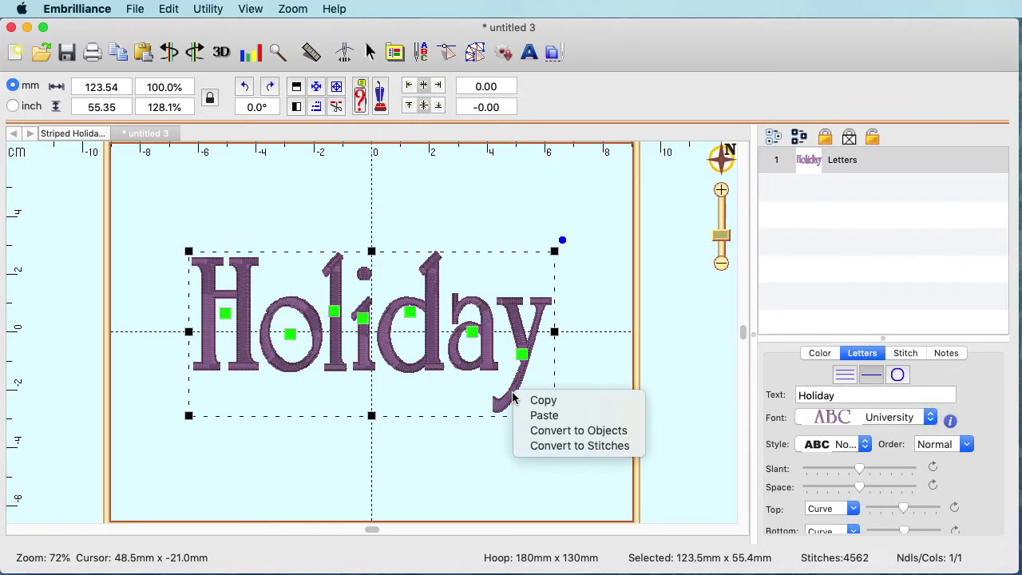
{"action": "left_click", "coordinate": [580, 446]}
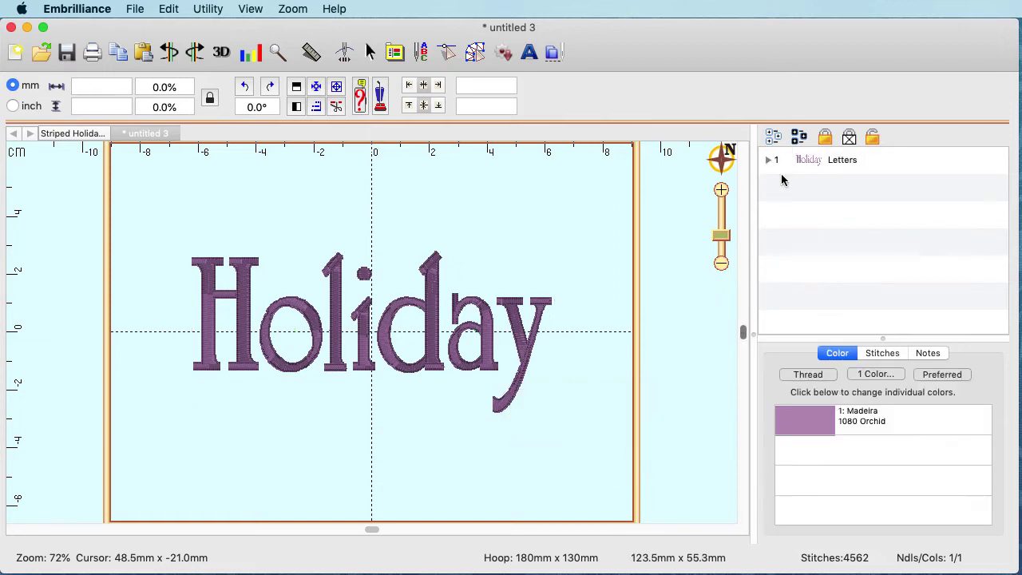
{"action": "left_click", "coordinate": [770, 159]}
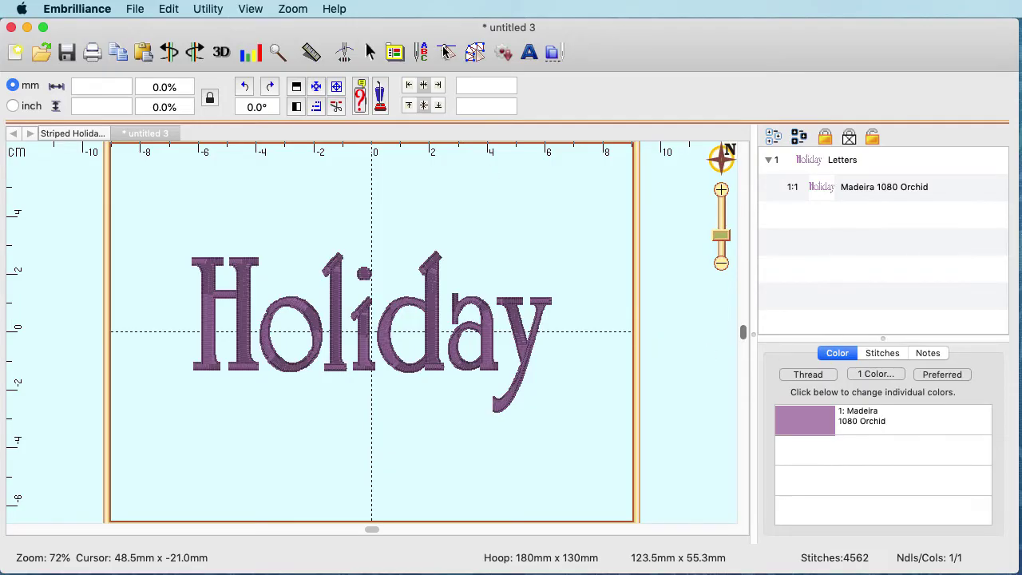
{"action": "left_click_drag", "start_coordinate": [720, 236], "coordinate": [721, 232]}
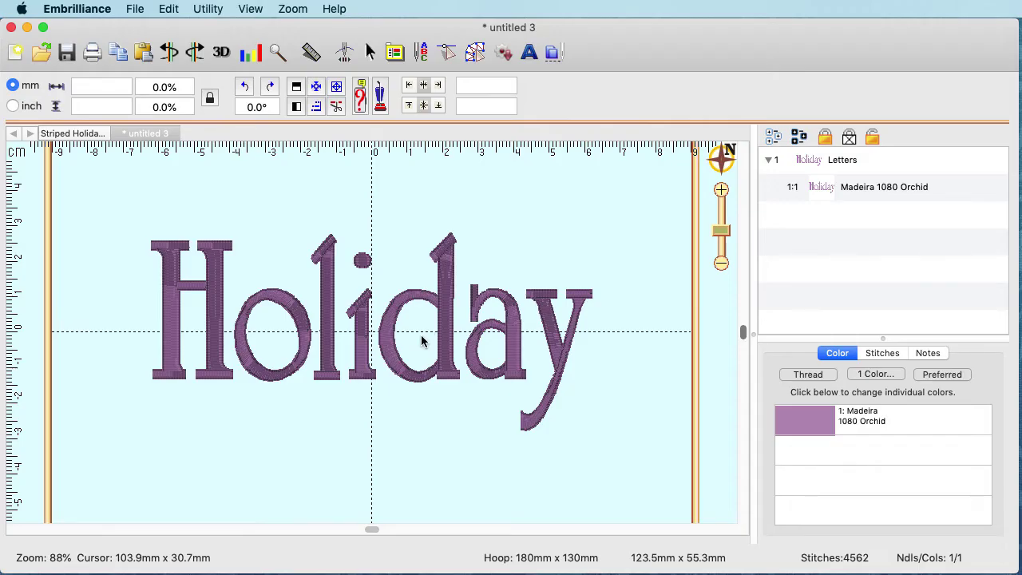
Lasso the i's dot with freehand stitch selection and delete it, leaving 4507 stitches.
{"action": "left_click", "coordinate": [445, 53]}
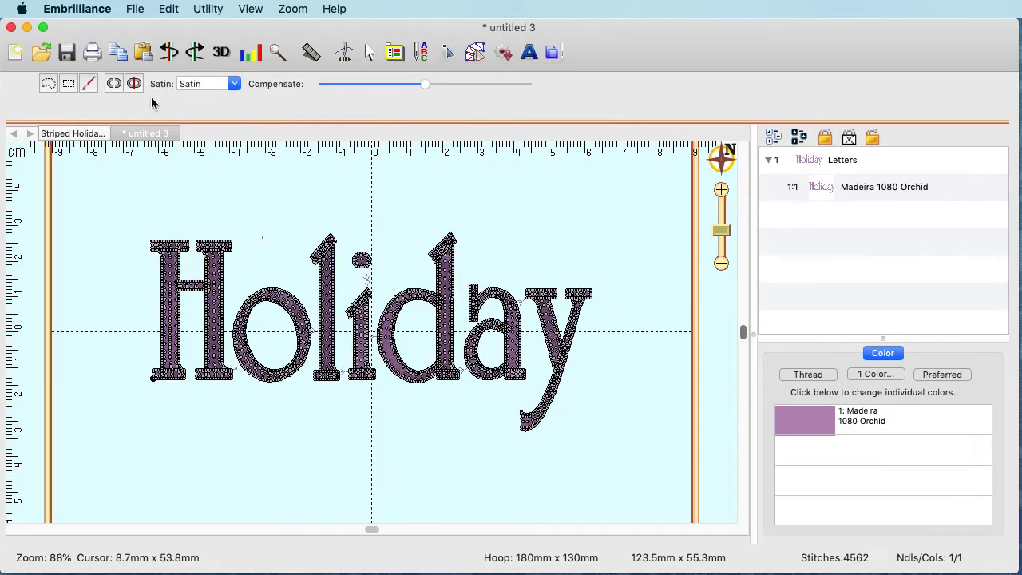
{"action": "left_click", "coordinate": [46, 85]}
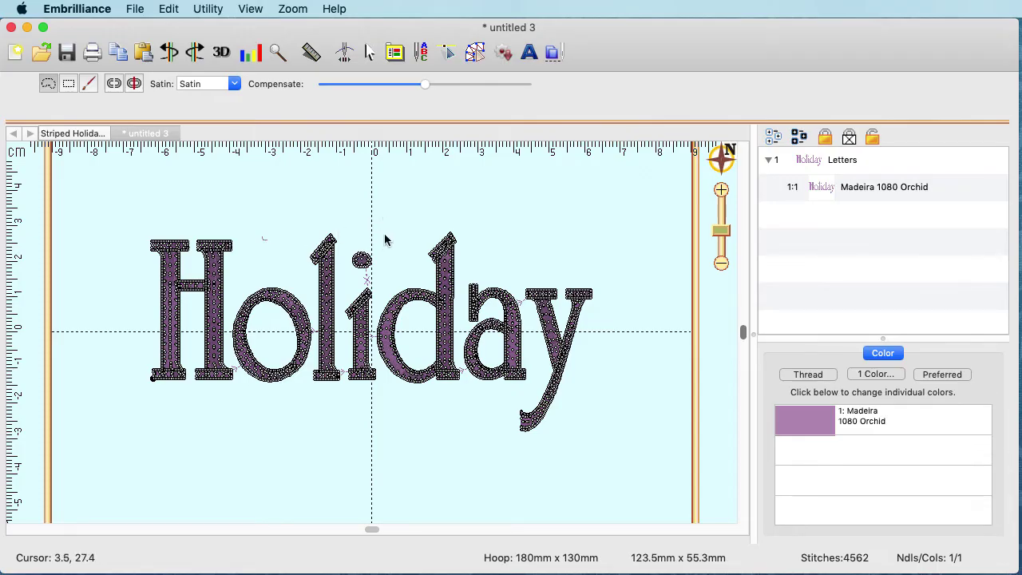
{"action": "mouse_move", "coordinate": [384, 235]}
{"action": "left_mouse_down"}
{"action": "mouse_move", "coordinate": [367, 237]}
{"action": "mouse_move", "coordinate": [346, 262]}
{"action": "mouse_move", "coordinate": [368, 277]}
{"action": "mouse_move", "coordinate": [389, 269]}
{"action": "left_mouse_up"}
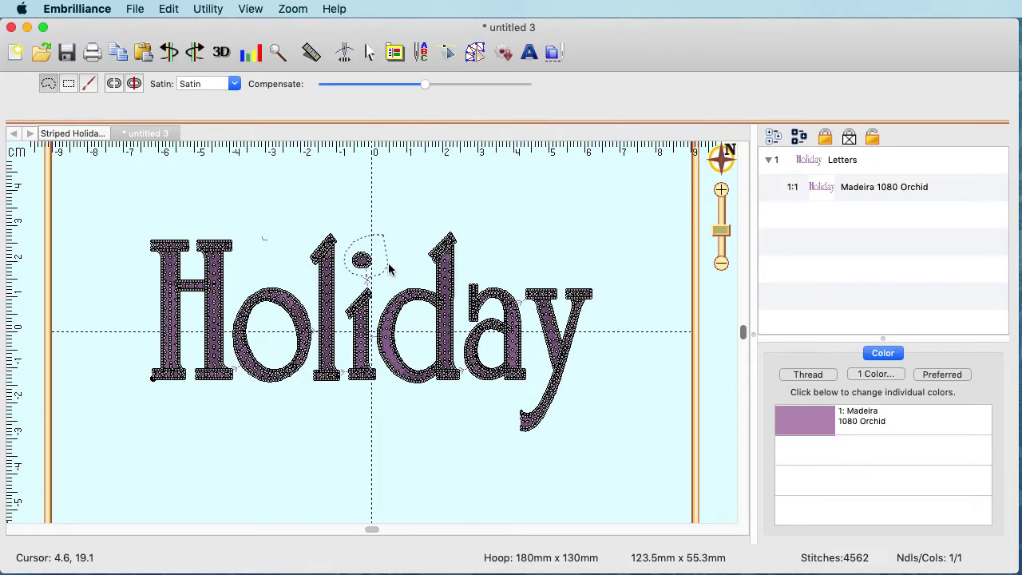
{"action": "left_click_drag", "start_coordinate": [389, 270], "coordinate": [389, 269]}
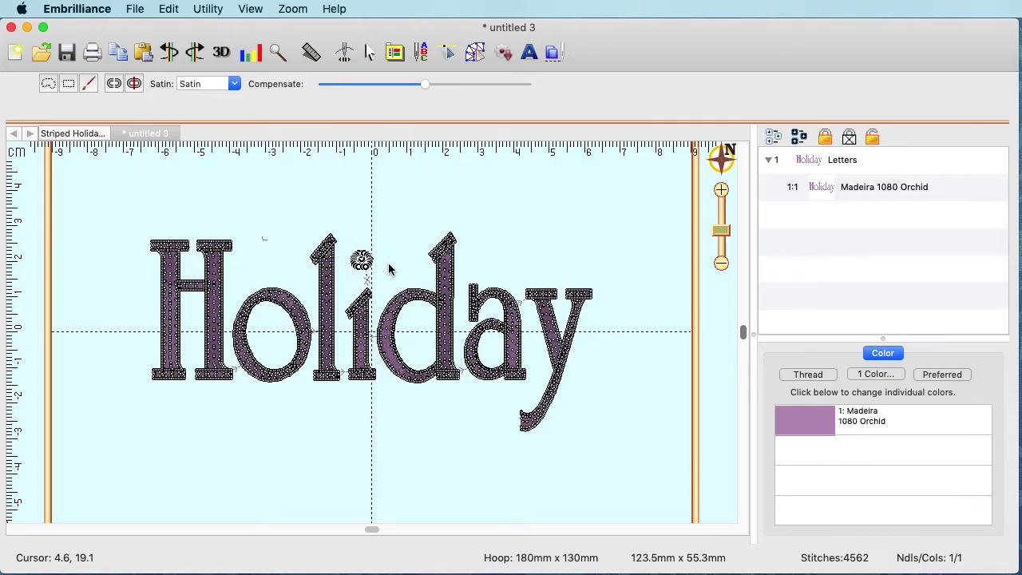
{"action": "key", "text": "Delete"}
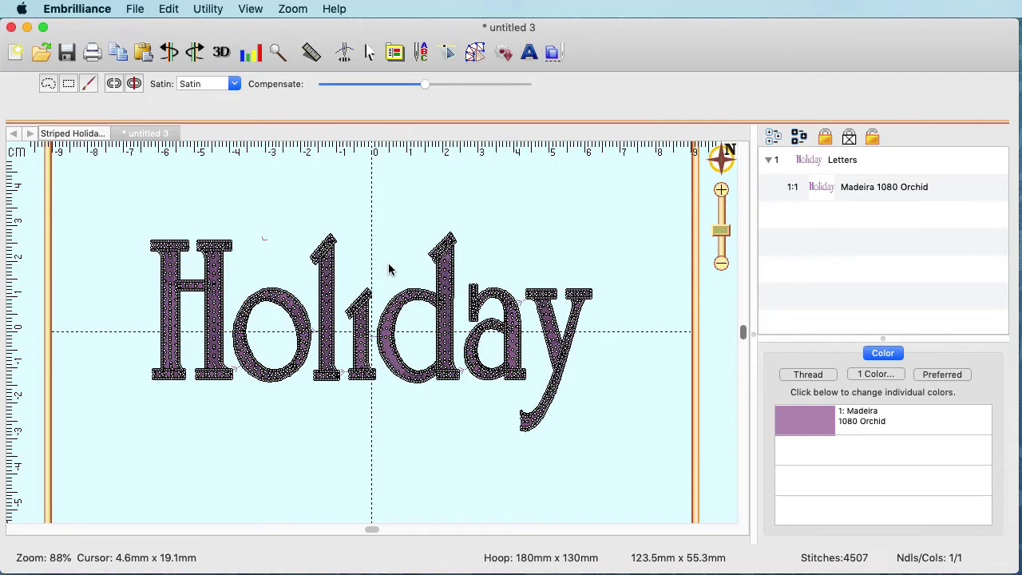
Box-select the lower half of the lettering's stitches and split them into a new design.
{"action": "left_click", "coordinate": [67, 85]}
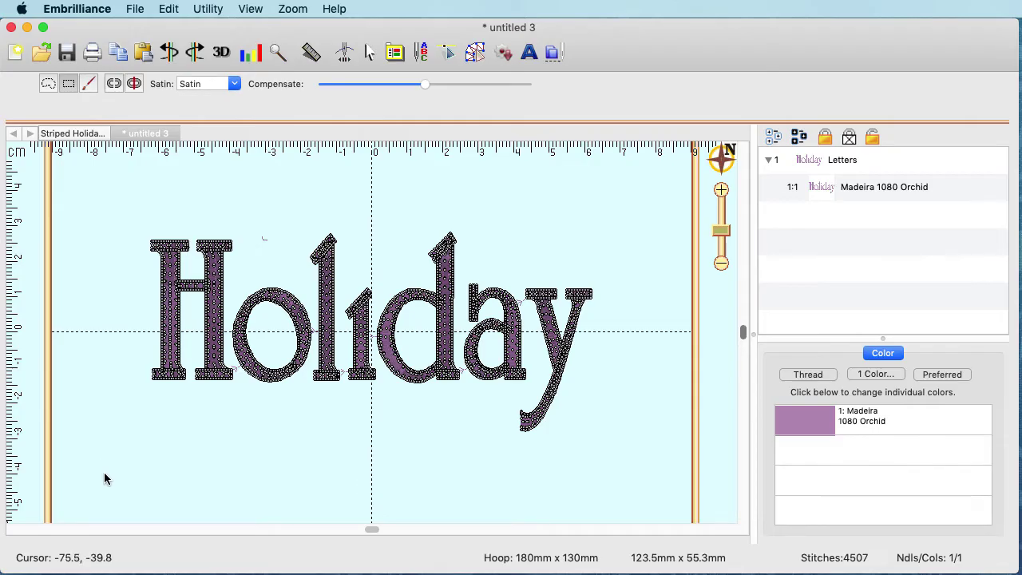
{"action": "left_click_drag", "start_coordinate": [104, 474], "coordinate": [609, 344]}
{"action": "left_click_drag", "start_coordinate": [610, 345], "coordinate": [611, 344]}
{"action": "left_click_drag", "start_coordinate": [611, 343], "coordinate": [614, 326]}
{"action": "left_click_drag", "start_coordinate": [613, 323], "coordinate": [613, 339]}
{"action": "left_click_drag", "start_coordinate": [613, 340], "coordinate": [613, 339]}
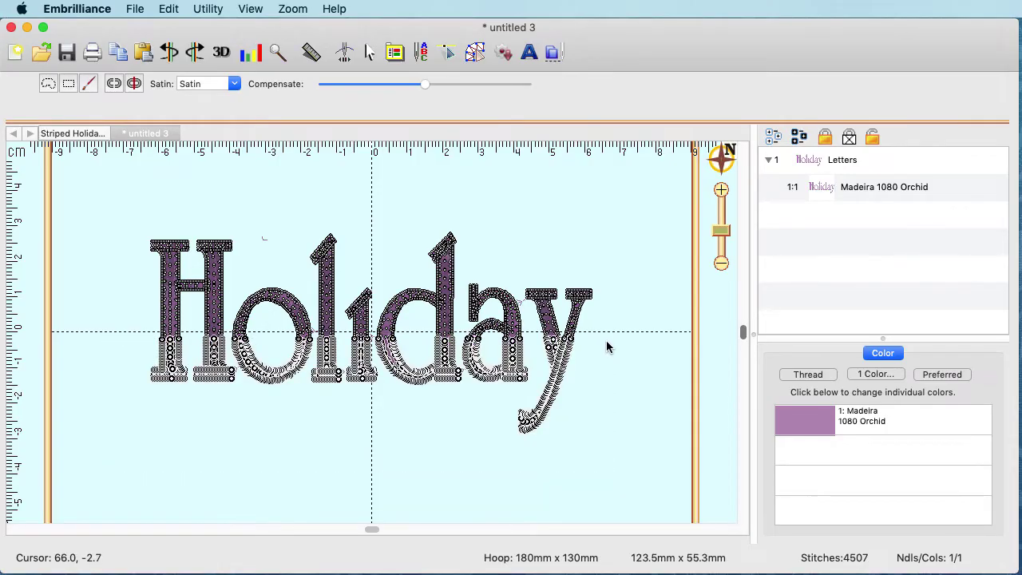
{"action": "left_click", "coordinate": [134, 84]}
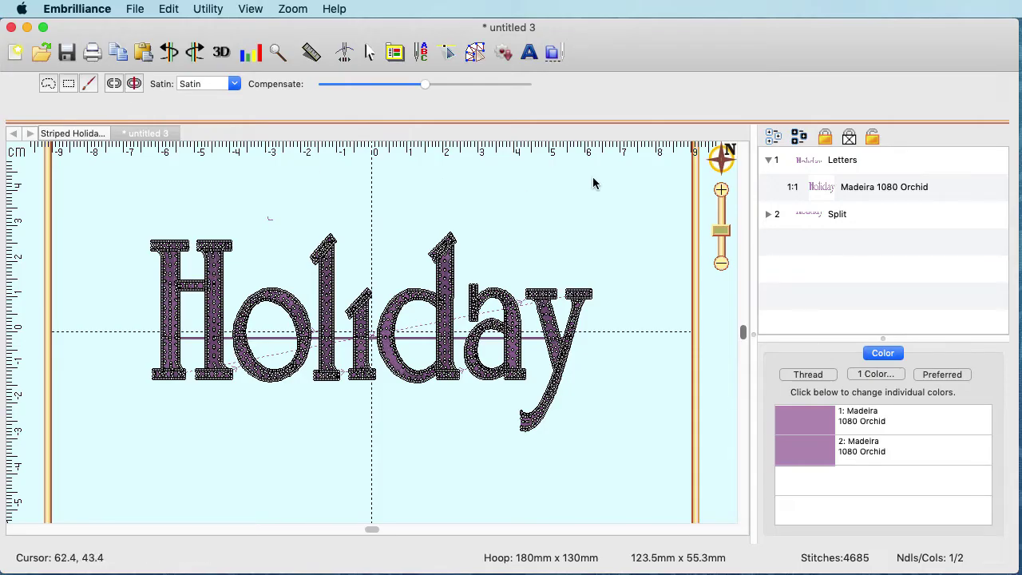
Check the upper Letters and lower Split layers, then clear the selection.
{"action": "left_click", "coordinate": [370, 52]}
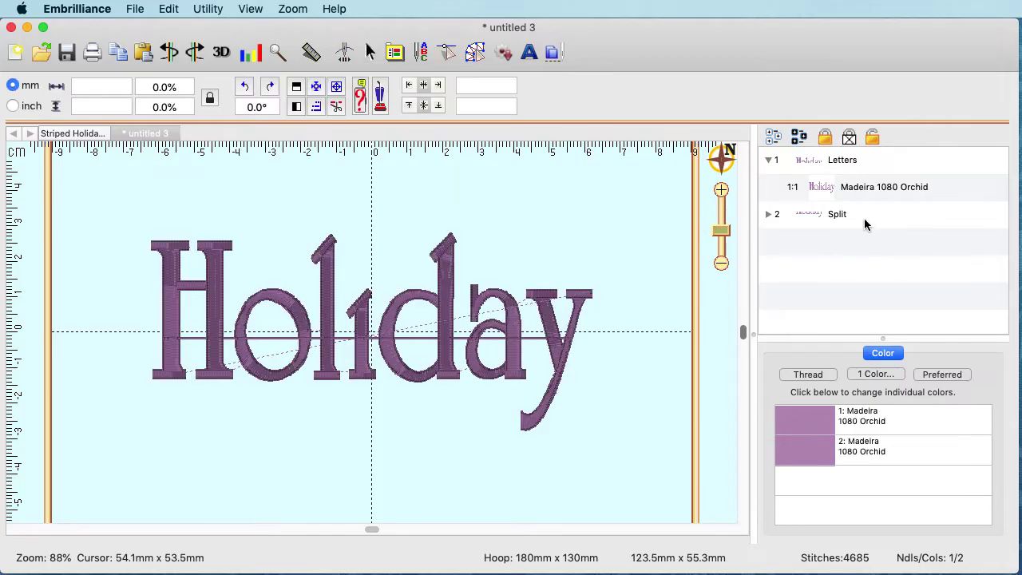
{"action": "left_click", "coordinate": [831, 169]}
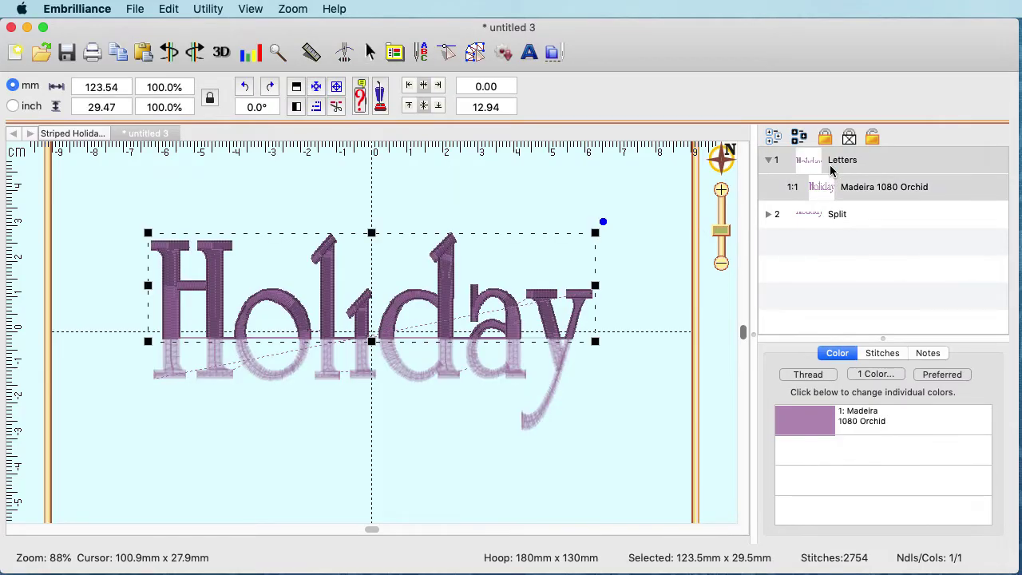
{"action": "left_click", "coordinate": [831, 216]}
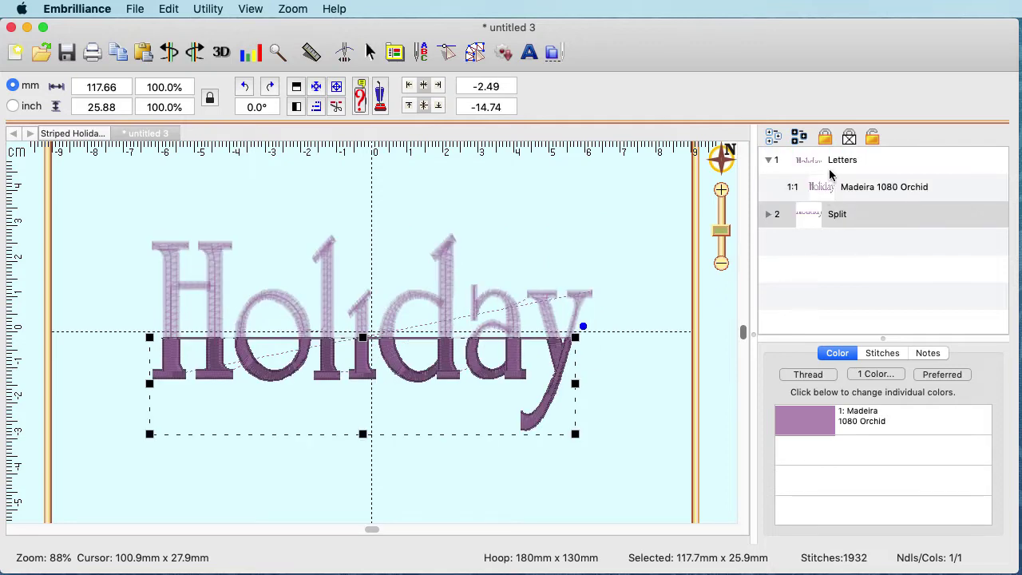
{"action": "left_click", "coordinate": [686, 209]}
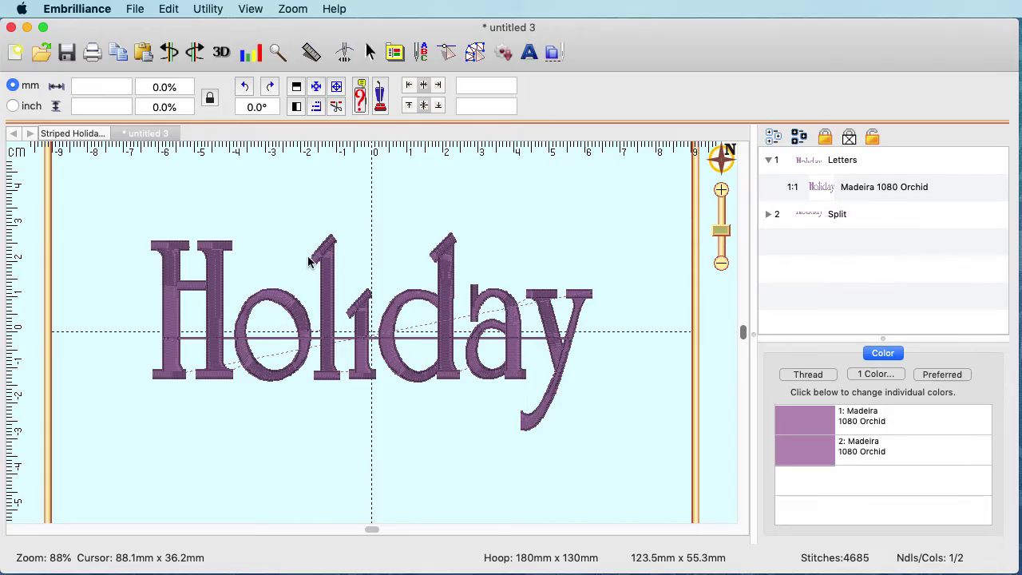
Box-select the tops of the H, l and d and split them into a new design.
{"action": "left_click", "coordinate": [445, 50]}
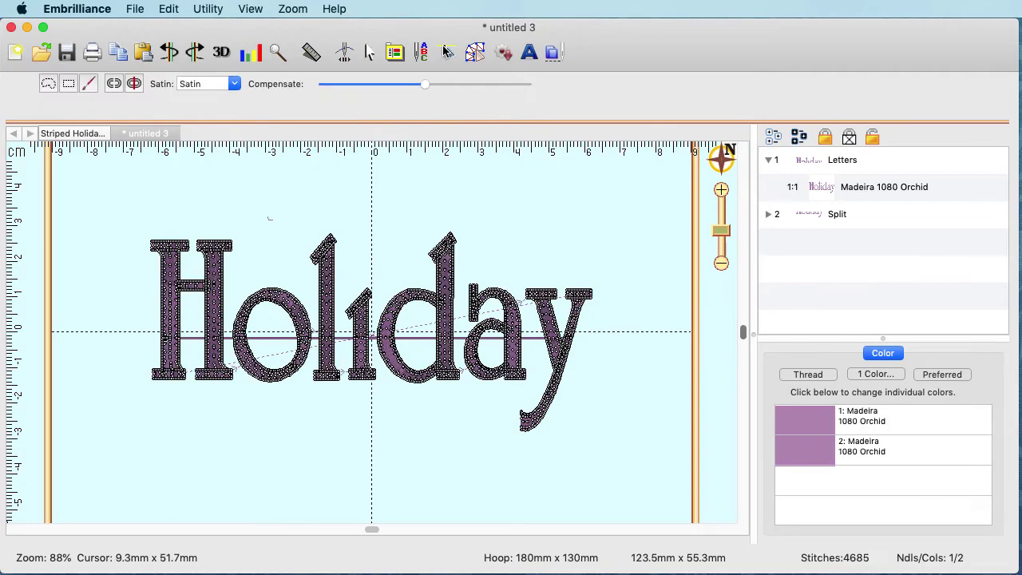
{"action": "left_click", "coordinate": [69, 85]}
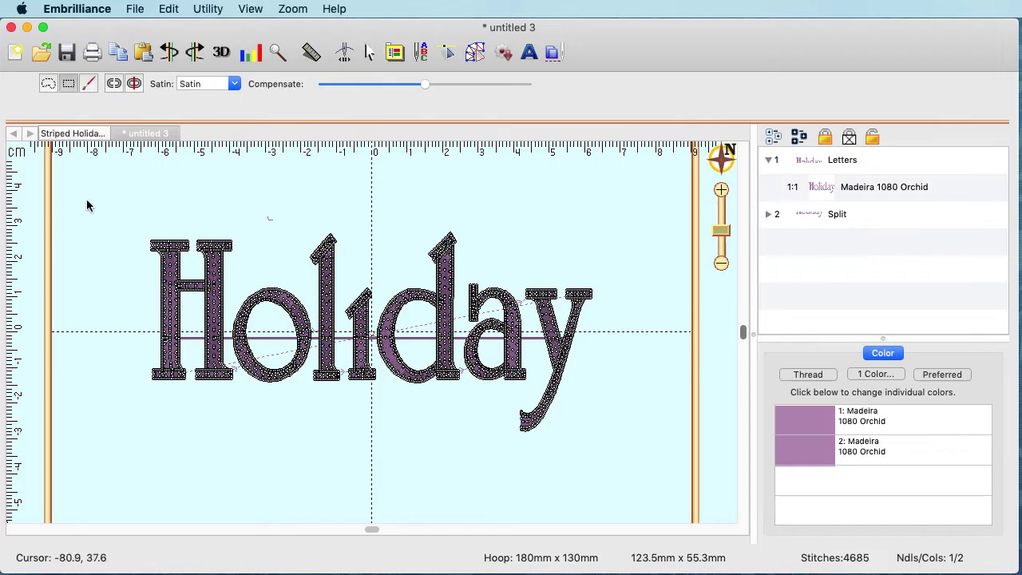
{"action": "left_click_drag", "start_coordinate": [110, 191], "coordinate": [529, 281]}
{"action": "left_click_drag", "start_coordinate": [528, 281], "coordinate": [528, 282]}
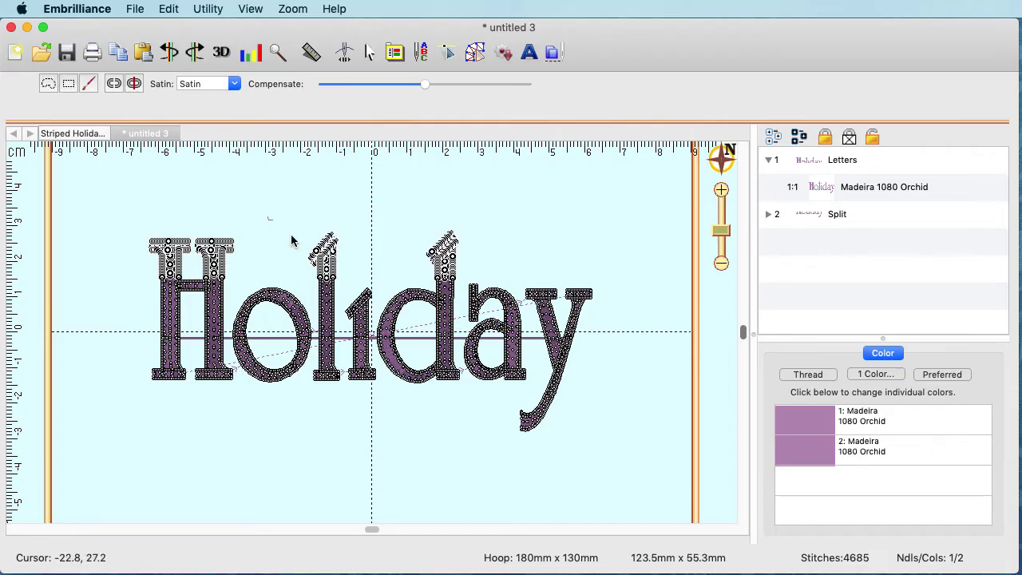
{"action": "left_click", "coordinate": [133, 84]}
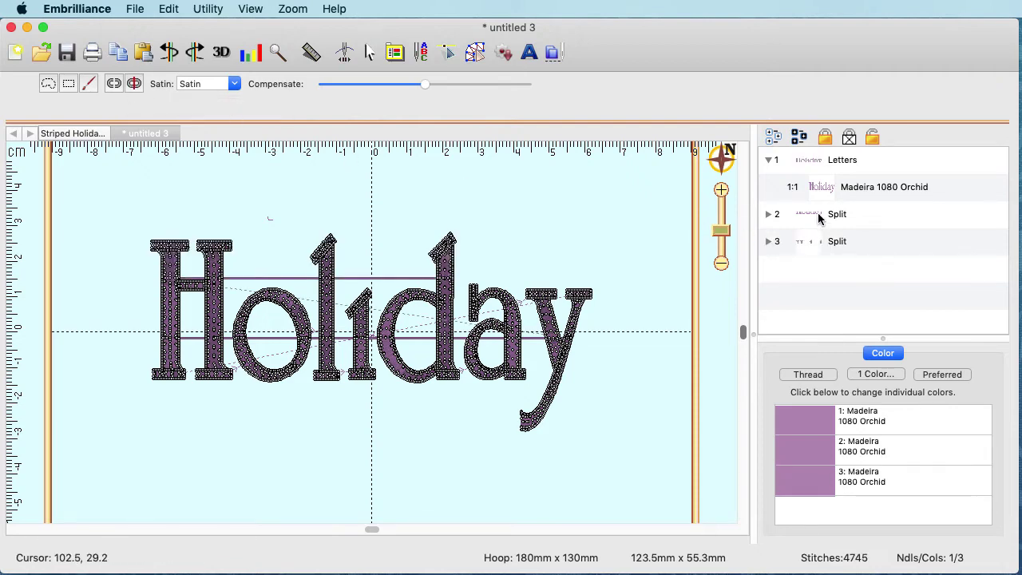
Check the Letters, lower Split and new top Split layers, then clear the selection.
{"action": "left_click", "coordinate": [818, 168]}
{"action": "left_click", "coordinate": [820, 210]}
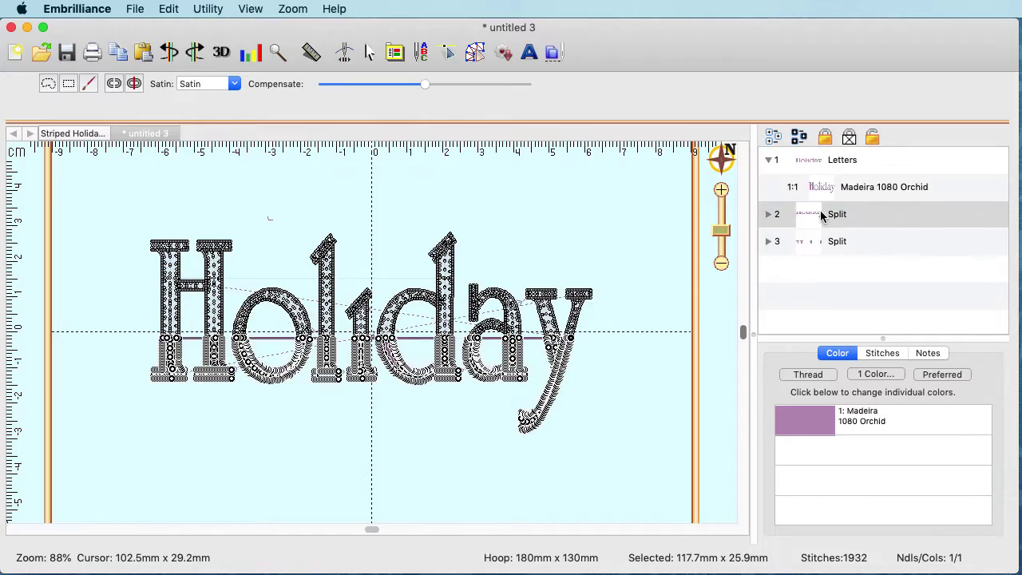
{"action": "left_click", "coordinate": [824, 241]}
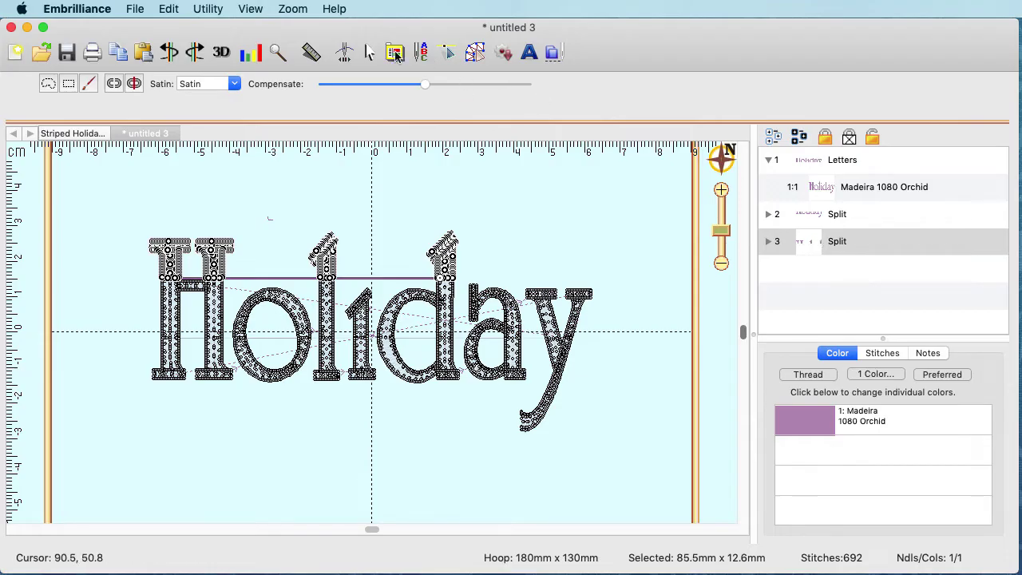
{"action": "left_click", "coordinate": [370, 52]}
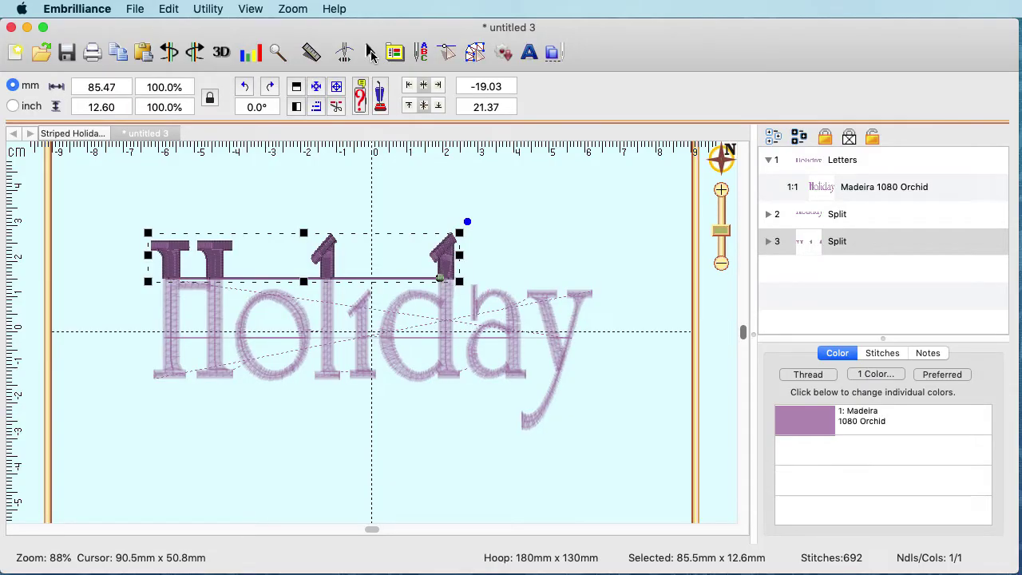
{"action": "left_click", "coordinate": [568, 233]}
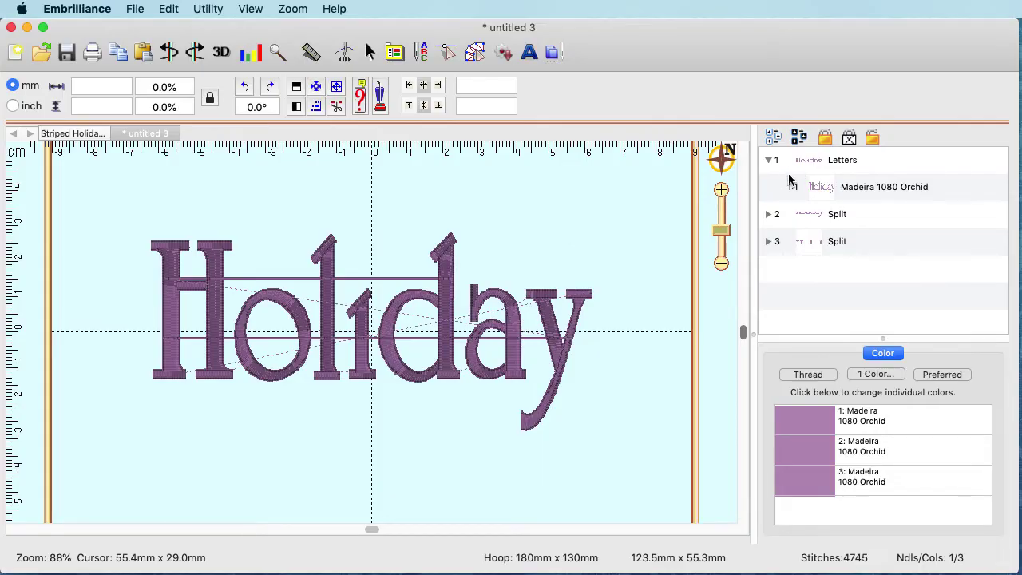
Recolour the middle Letters band to Madeira 1001 White.
{"action": "left_click", "coordinate": [812, 164]}
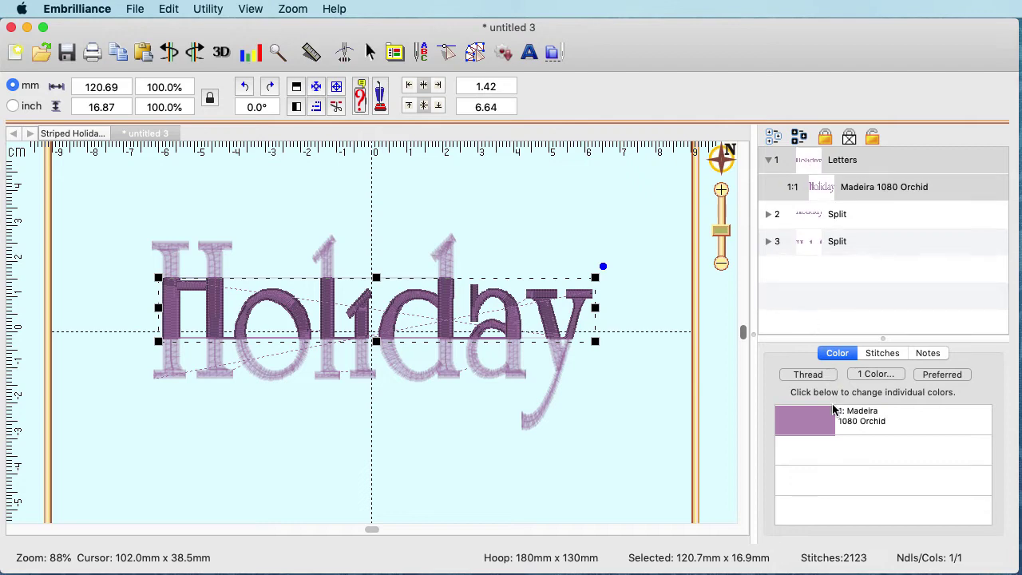
{"action": "left_click", "coordinate": [823, 429]}
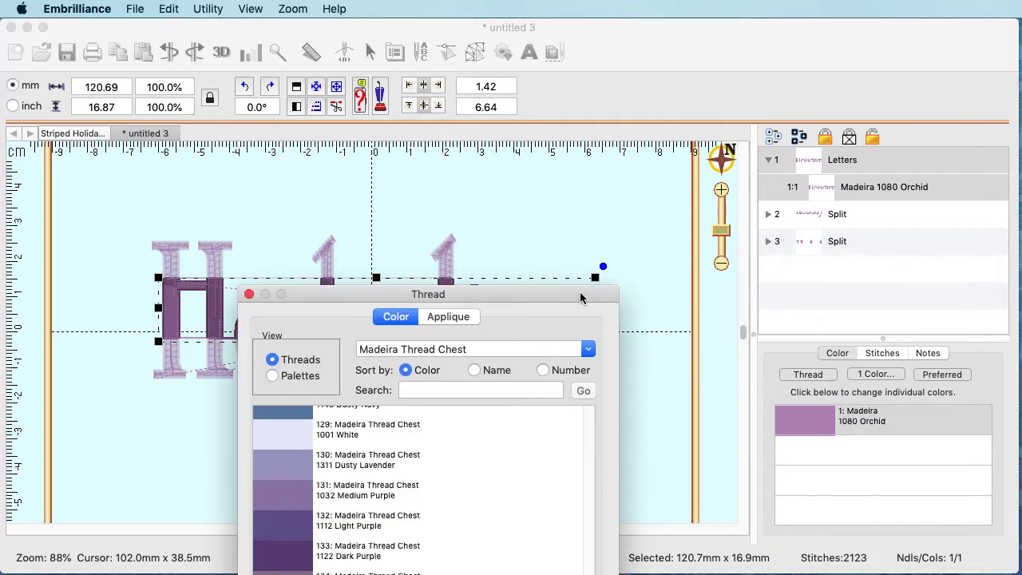
{"action": "left_click_drag", "start_coordinate": [573, 293], "coordinate": [596, 143]}
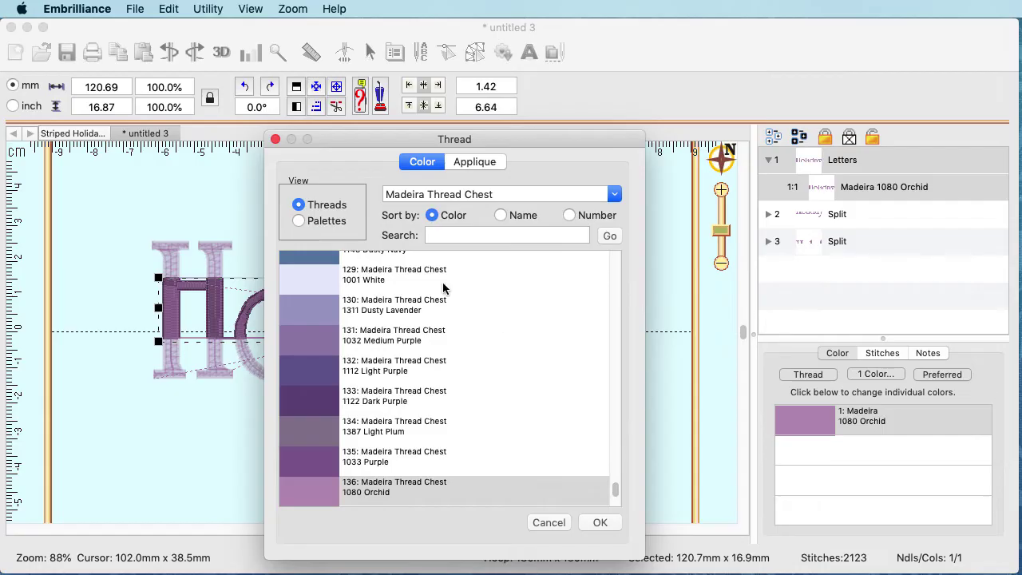
{"action": "left_click", "coordinate": [326, 283]}
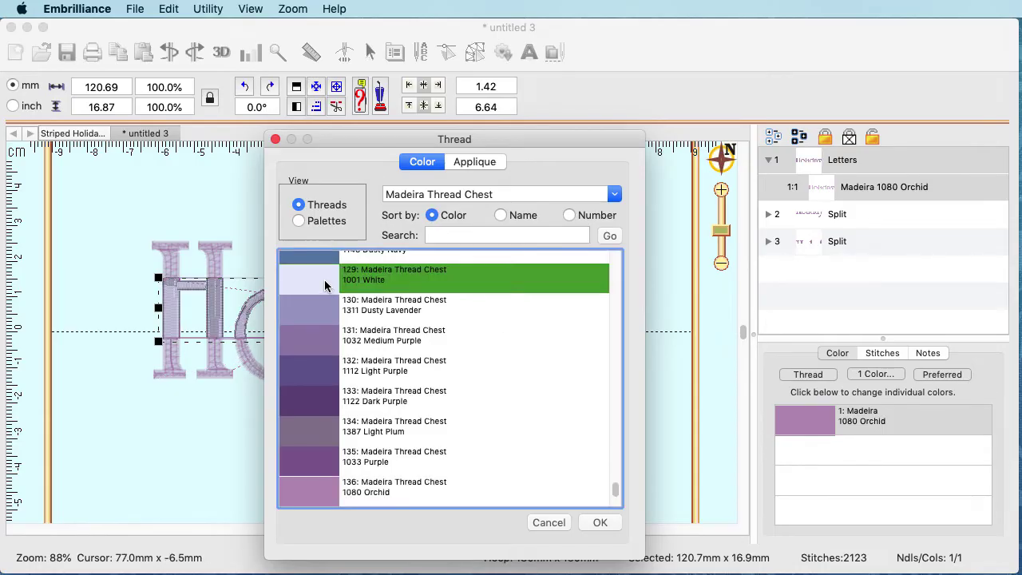
{"action": "left_click", "coordinate": [600, 524]}
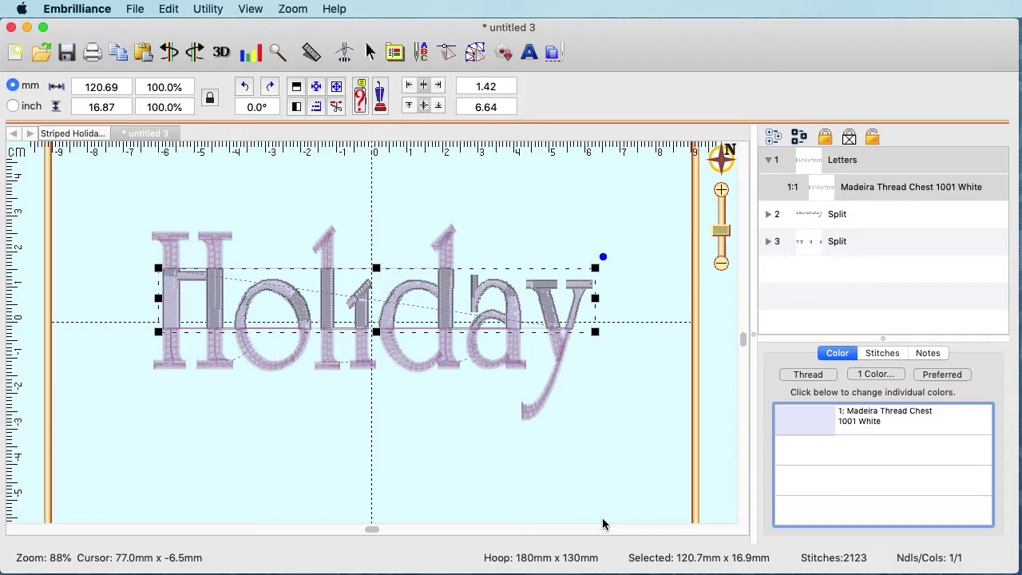
Recolour both Split bands, top and bottom, to Madeira 1147 Christmas Red.
{"action": "left_click", "coordinate": [836, 222]}
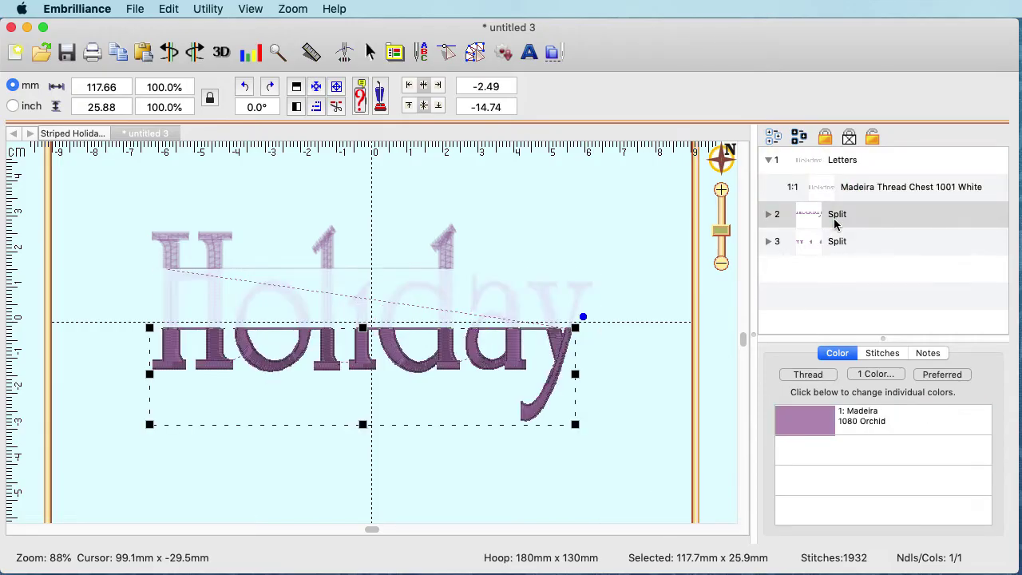
{"action": "left_click", "coordinate": [836, 243], "text": "shift"}
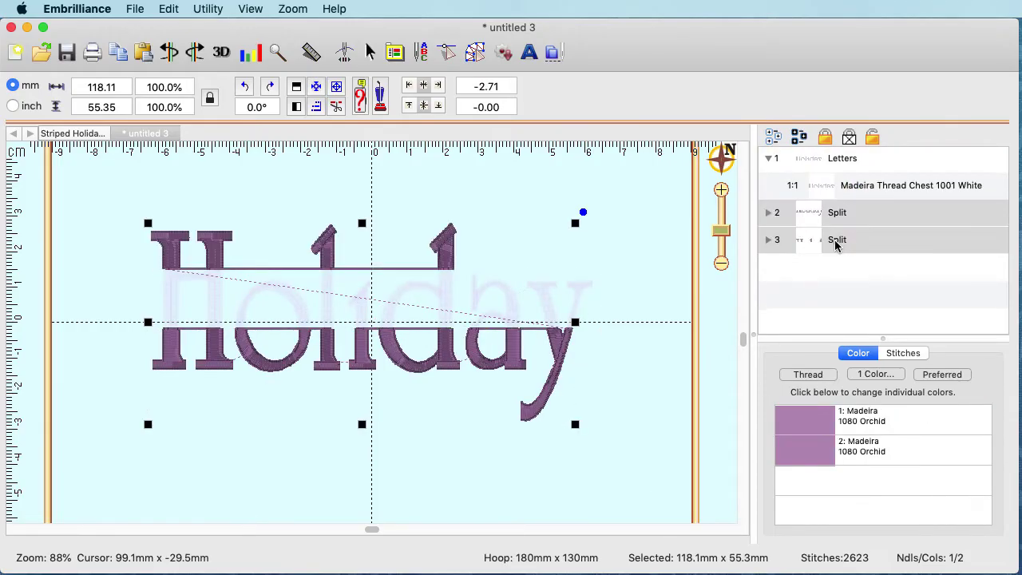
{"action": "left_click", "coordinate": [876, 374]}
{"action": "left_click_drag", "start_coordinate": [550, 292], "coordinate": [580, 137]}
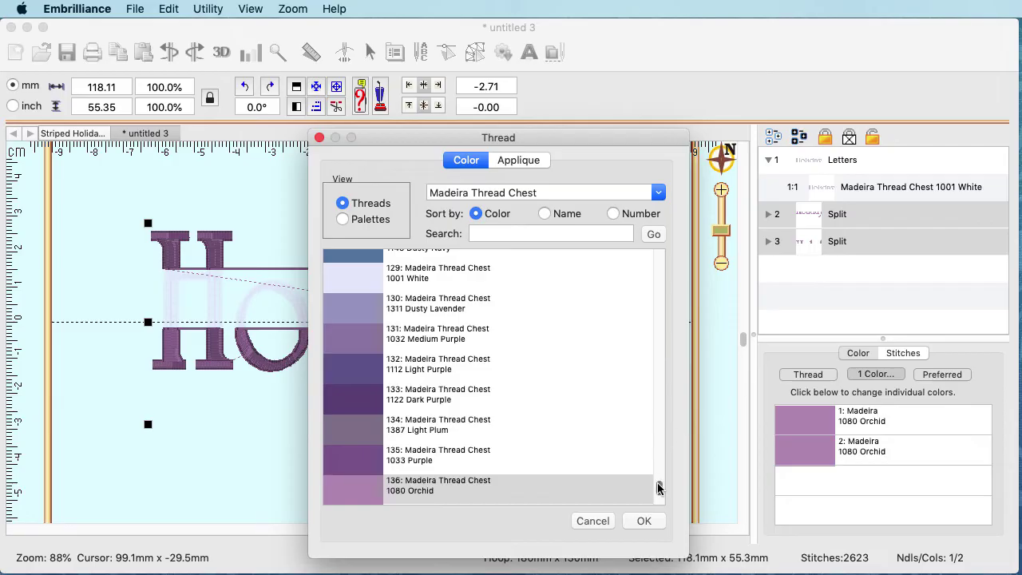
{"action": "scroll", "coordinate": [659, 488], "scroll_direction": "up", "scroll_amount": 1}
{"action": "left_click_drag", "start_coordinate": [659, 488], "coordinate": [655, 273]}
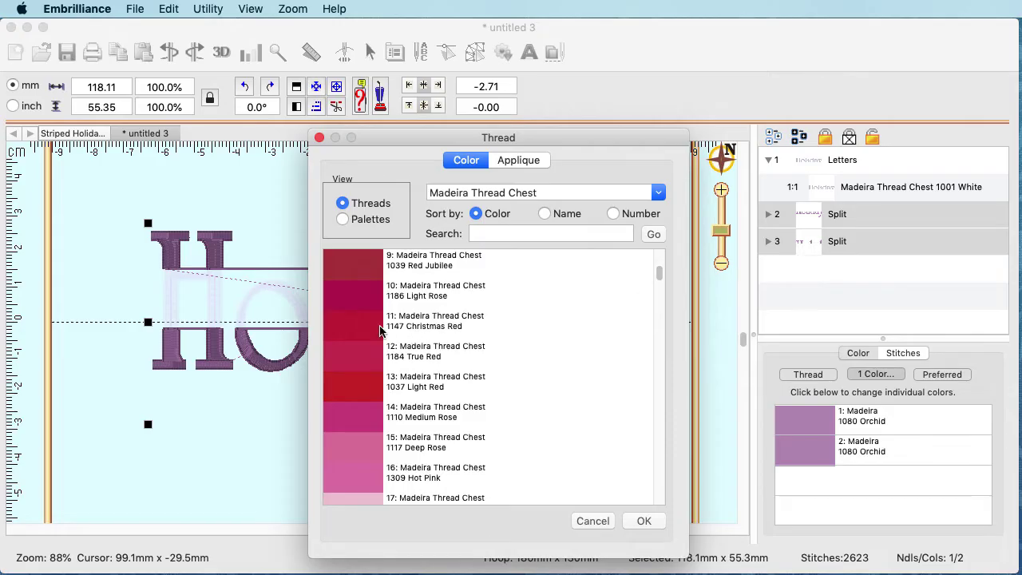
{"action": "left_click", "coordinate": [381, 330]}
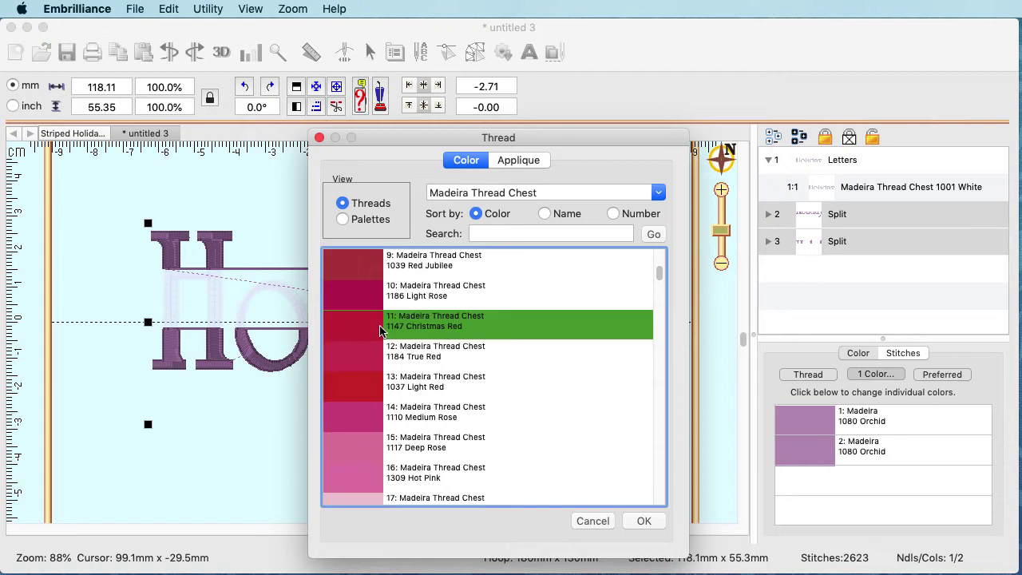
{"action": "left_click", "coordinate": [643, 521]}
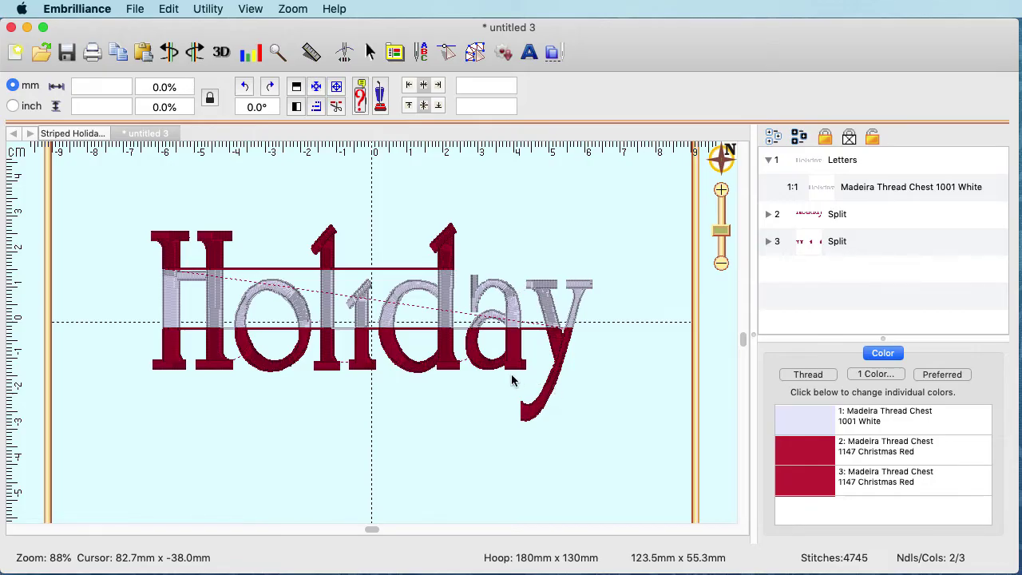
Compare with the finished Striped Holiday design, then go back to the untitled design.
{"action": "left_click", "coordinate": [95, 135]}
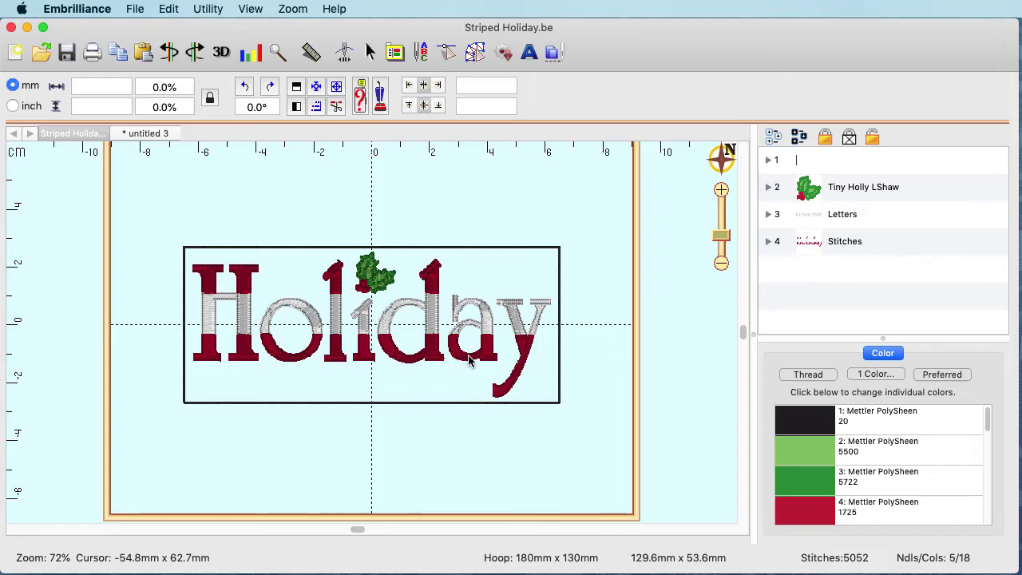
{"action": "left_click", "coordinate": [152, 136]}
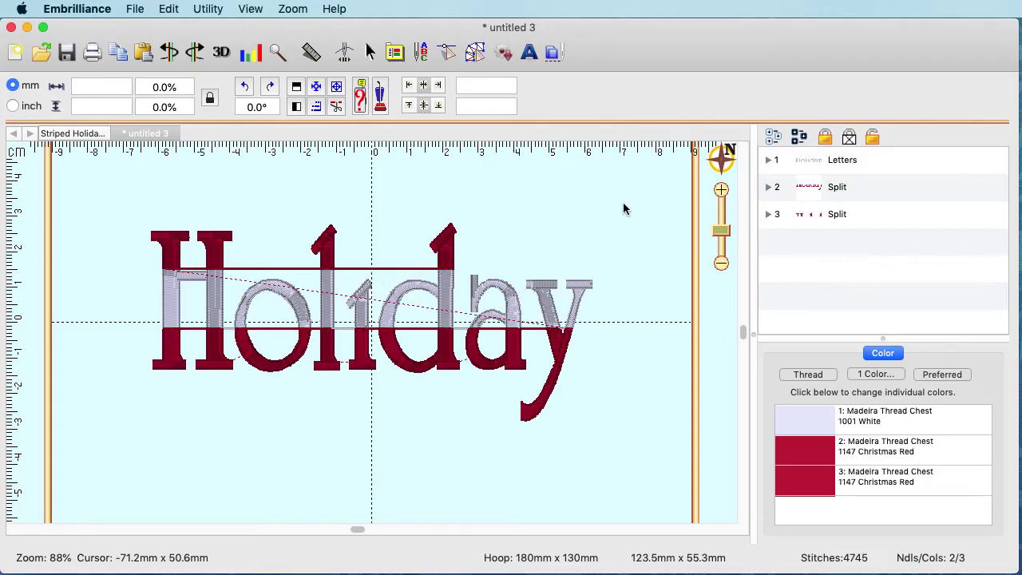
Lock and hide the white middle Letters band, then clear the selection.
{"action": "left_click", "coordinate": [812, 164]}
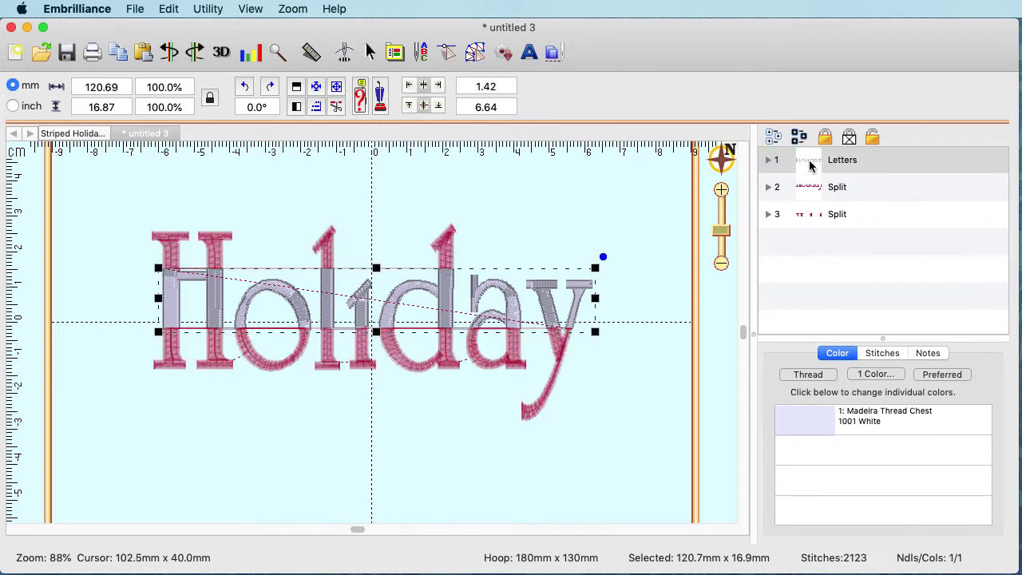
{"action": "left_click", "coordinate": [849, 139]}
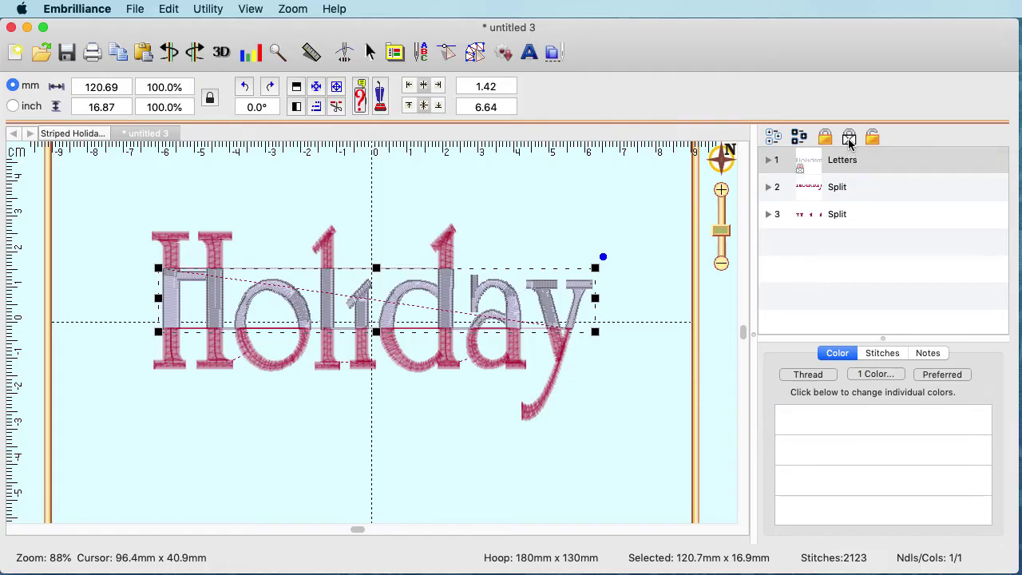
{"action": "left_click", "coordinate": [648, 226]}
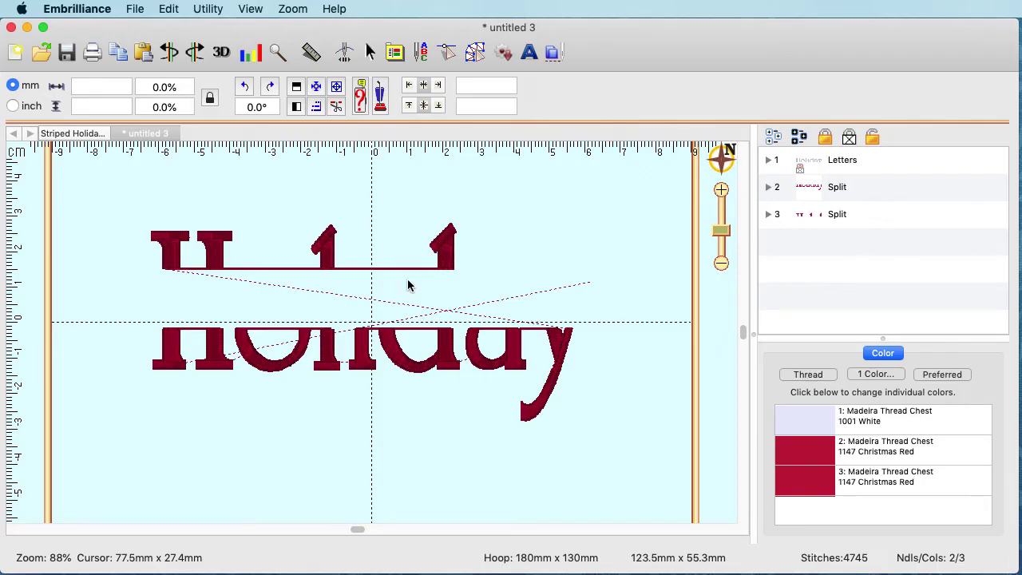
Turn the two connecting stitch lines in the top band into jumps with ensured ties.
{"action": "left_click", "coordinate": [447, 51]}
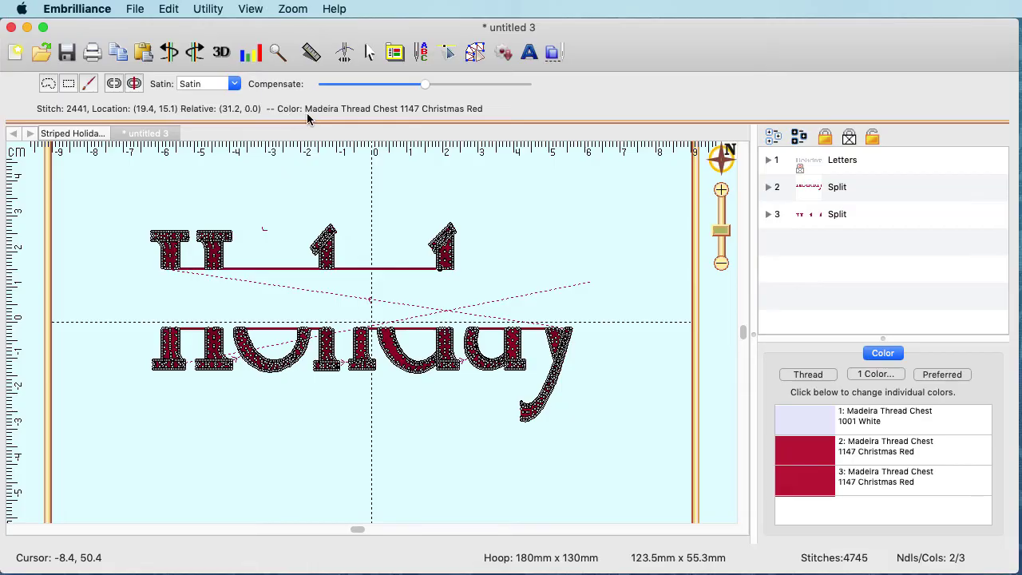
{"action": "right_click", "coordinate": [389, 271]}
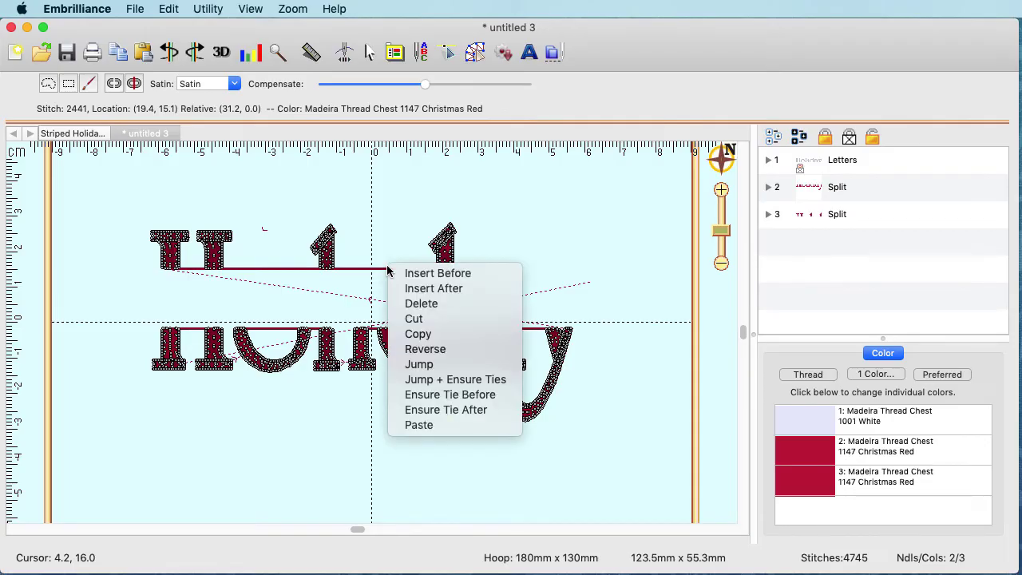
{"action": "left_click", "coordinate": [433, 379]}
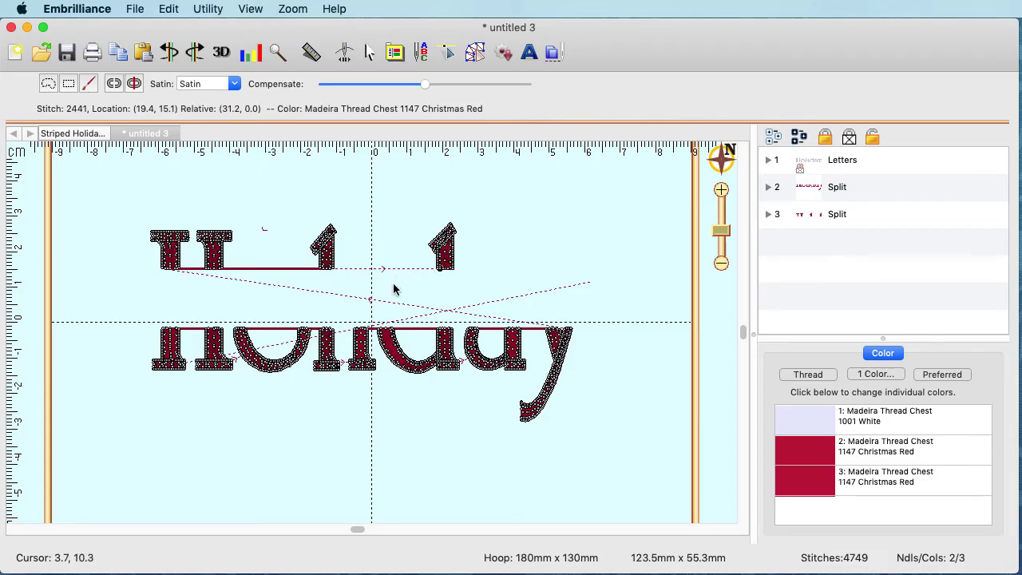
{"action": "right_click", "coordinate": [273, 274]}
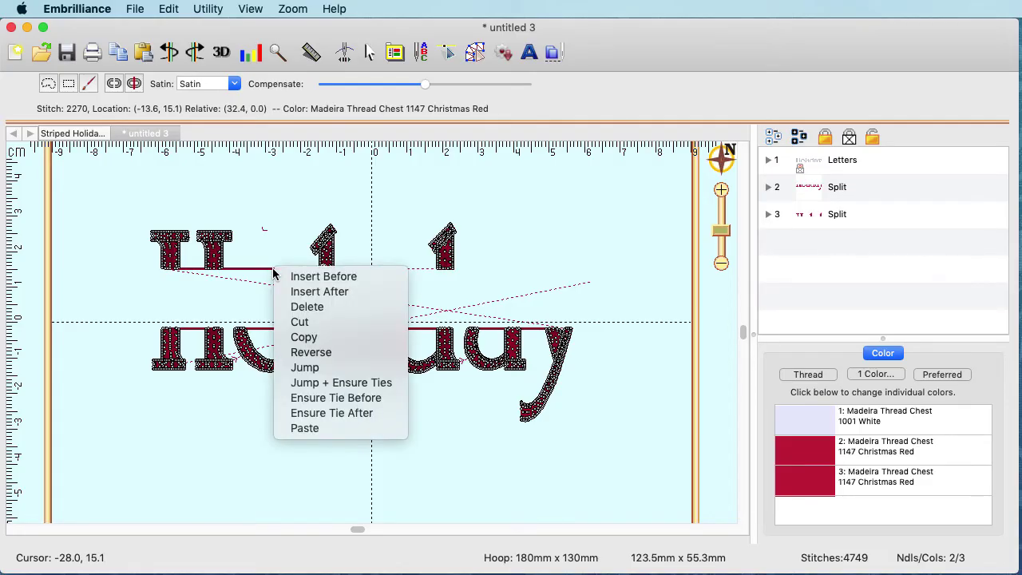
{"action": "left_click", "coordinate": [311, 386]}
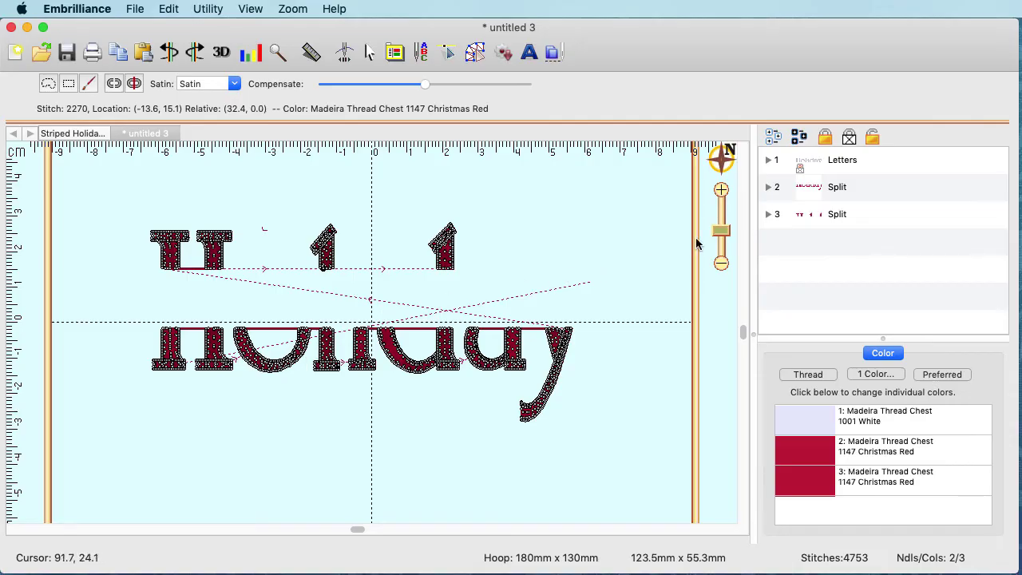
Return to object selection, inspect the lower and upper red Split bands, then deselect.
{"action": "scroll", "coordinate": [806, 195], "scroll_direction": "down", "scroll_amount": 1}
{"action": "left_click", "coordinate": [370, 52]}
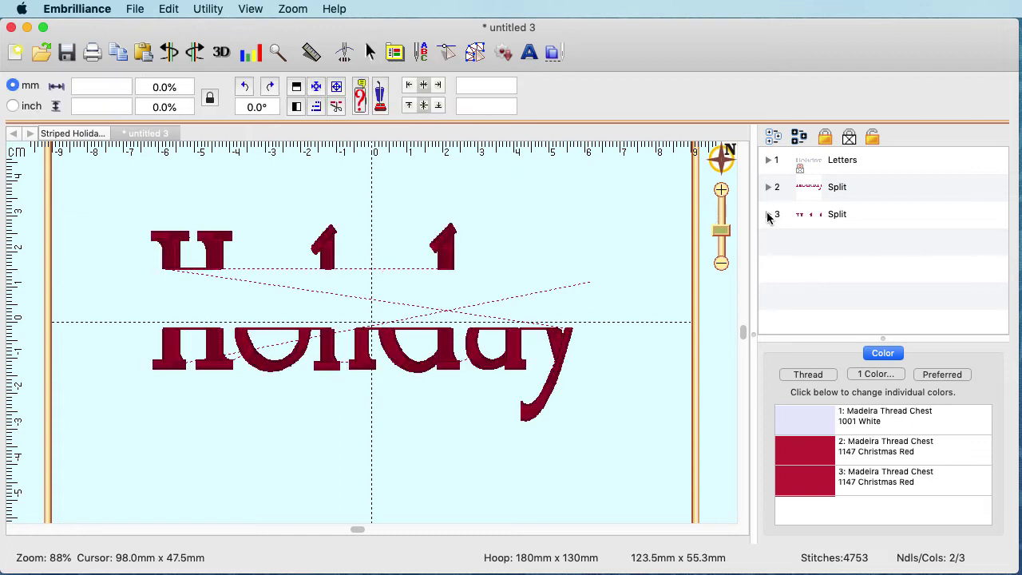
{"action": "left_click", "coordinate": [813, 190]}
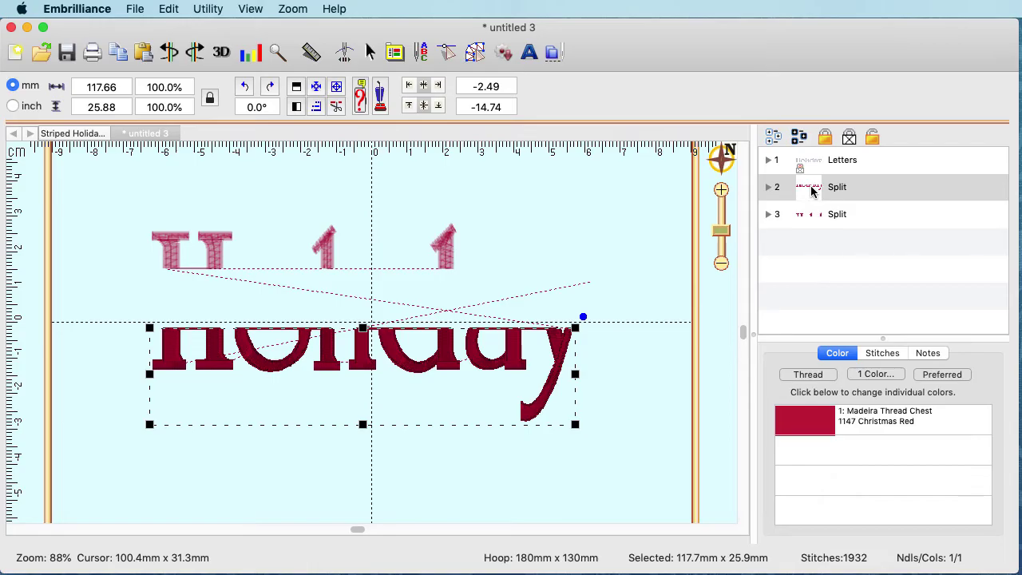
{"action": "left_click", "coordinate": [813, 218]}
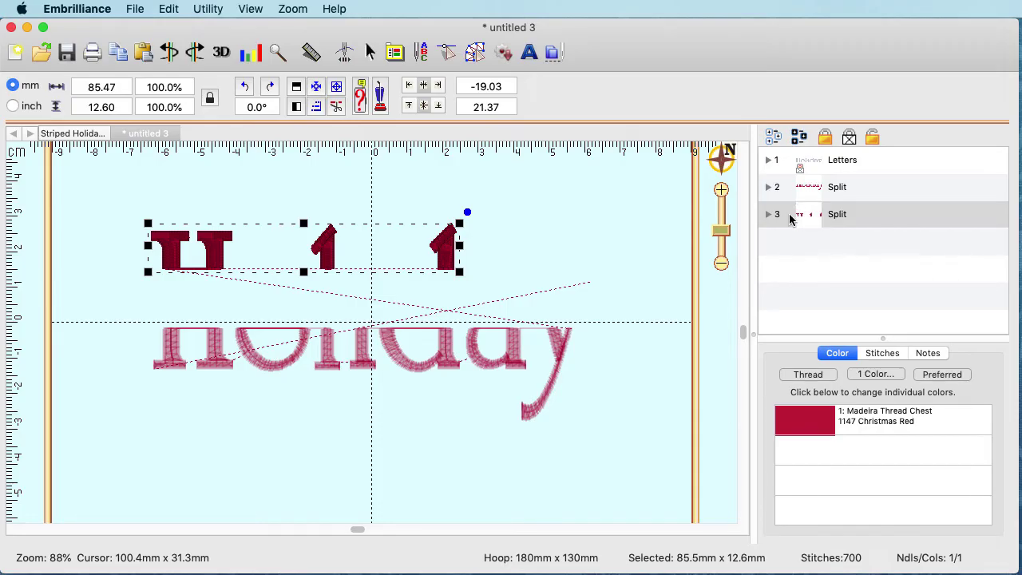
{"action": "left_click", "coordinate": [672, 263]}
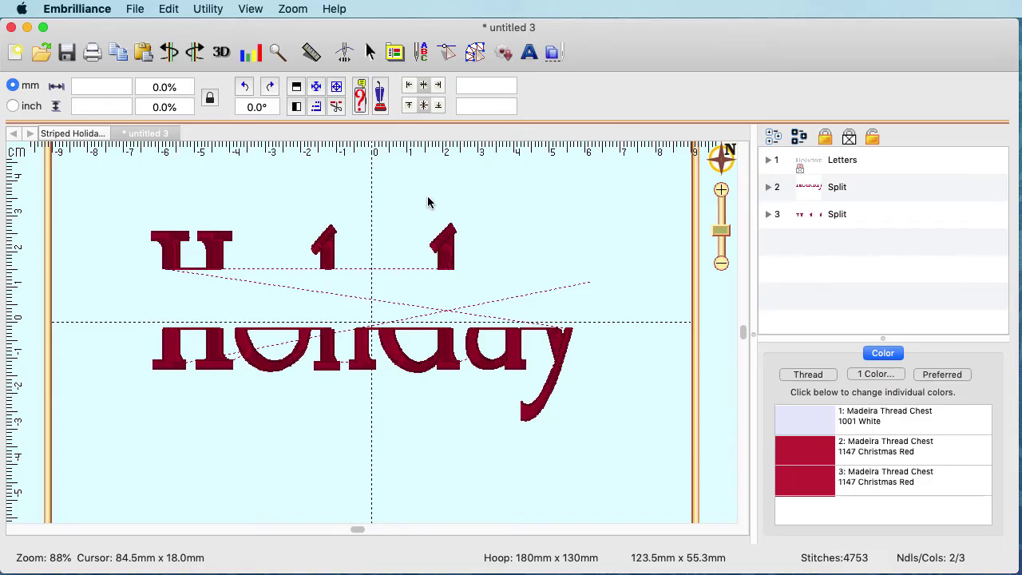
Zoom in on the left-hand Holiday letters and enter Stitch Edit mode.
{"action": "left_click_drag", "start_coordinate": [714, 242], "coordinate": [716, 159]}
{"action": "left_click", "coordinate": [716, 159]}
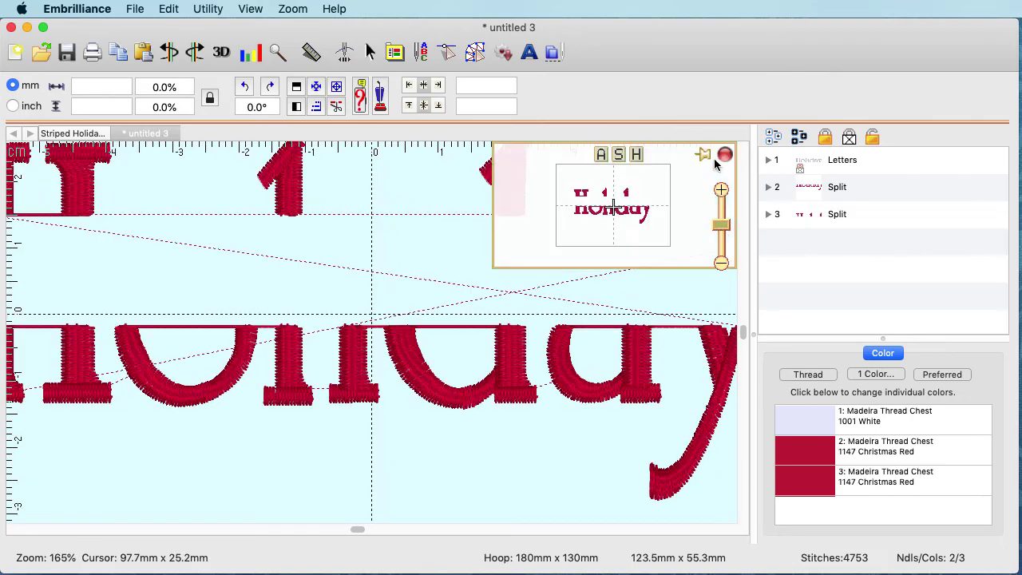
{"action": "left_click_drag", "start_coordinate": [613, 213], "coordinate": [595, 201]}
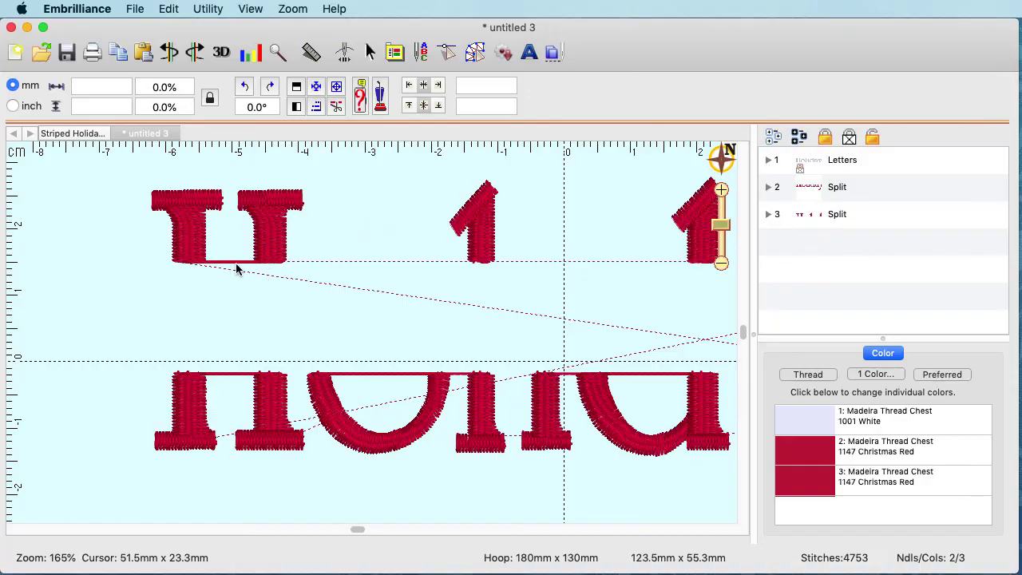
{"action": "left_click", "coordinate": [447, 52]}
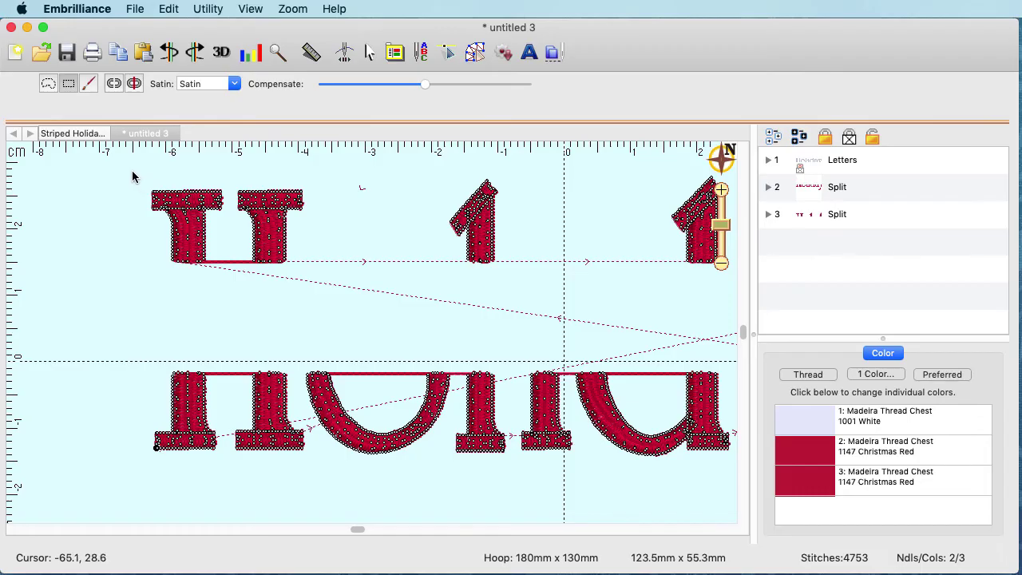
Cut the H's red top stitches and paste them as a separate 175-stitch Stitches object.
{"action": "left_click_drag", "start_coordinate": [132, 170], "coordinate": [229, 273]}
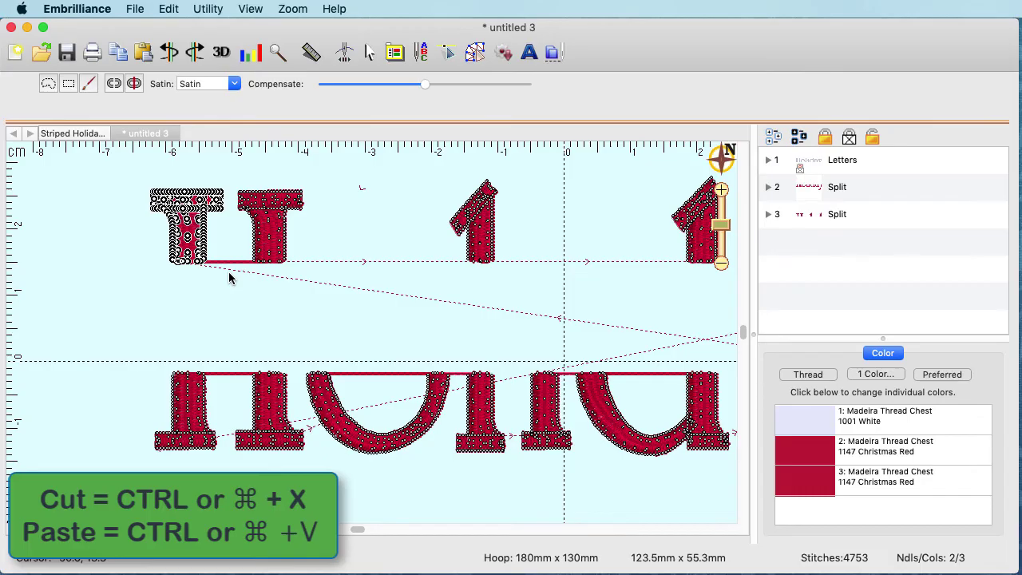
{"action": "key", "text": "super+x"}
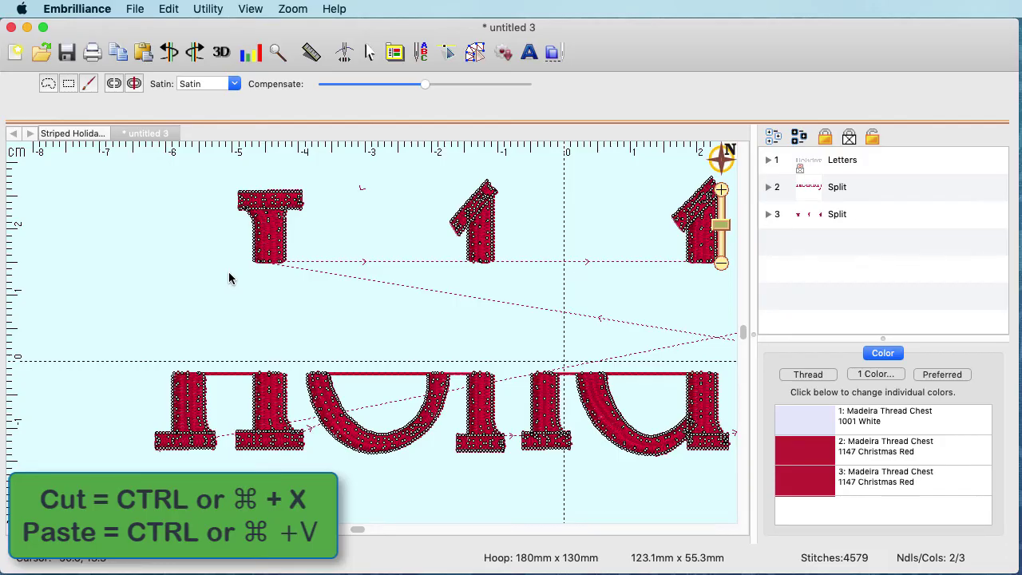
{"action": "key", "text": "super+v"}
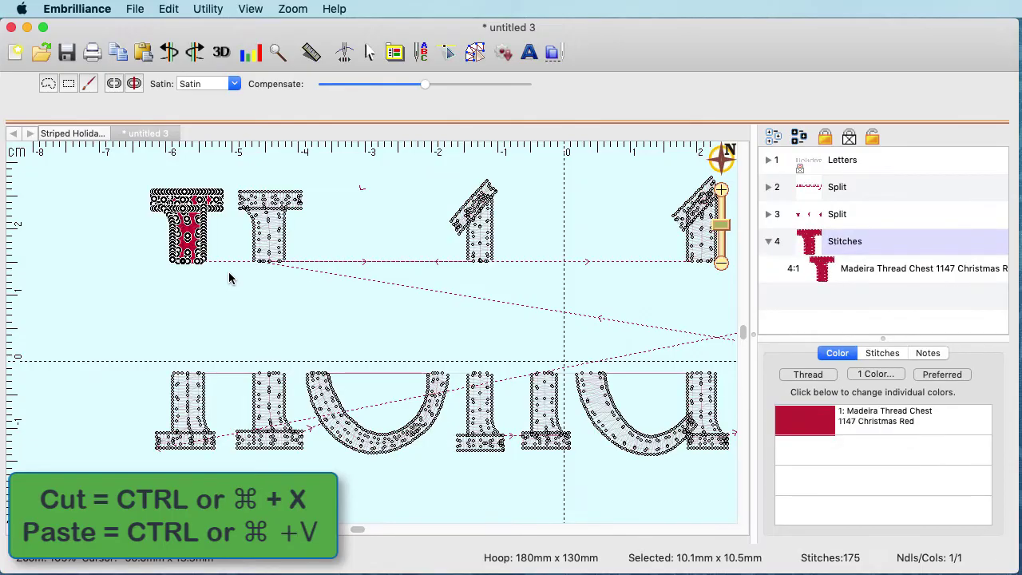